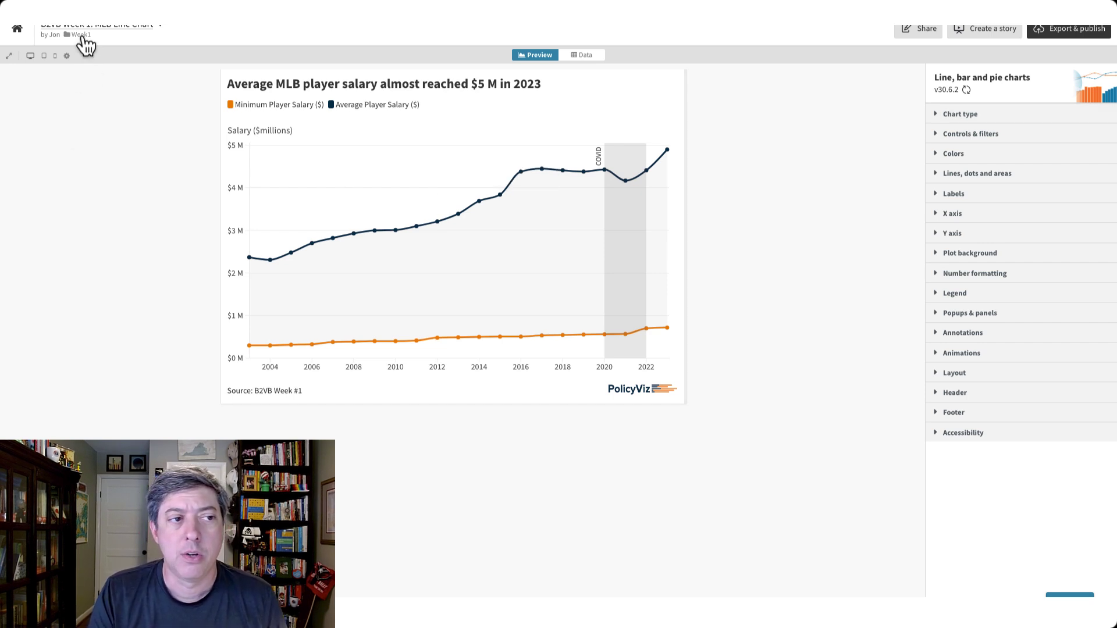
# - Create a new visualization in the Week1 project folder from the basic Line chart template
pyautogui.click(82, 37)
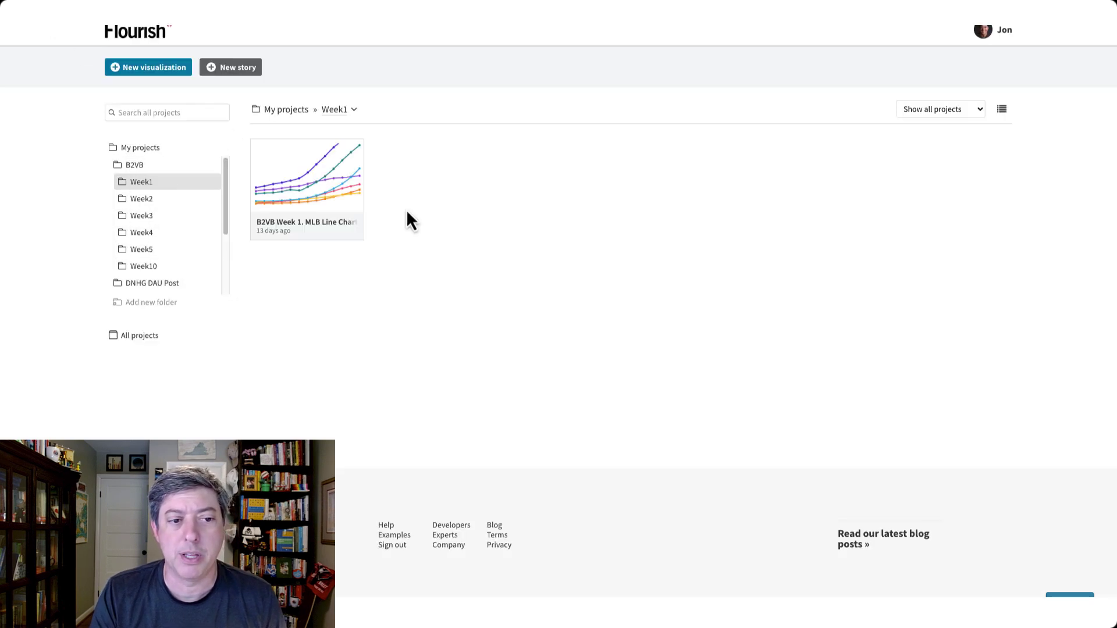
pyautogui.click(183, 69)
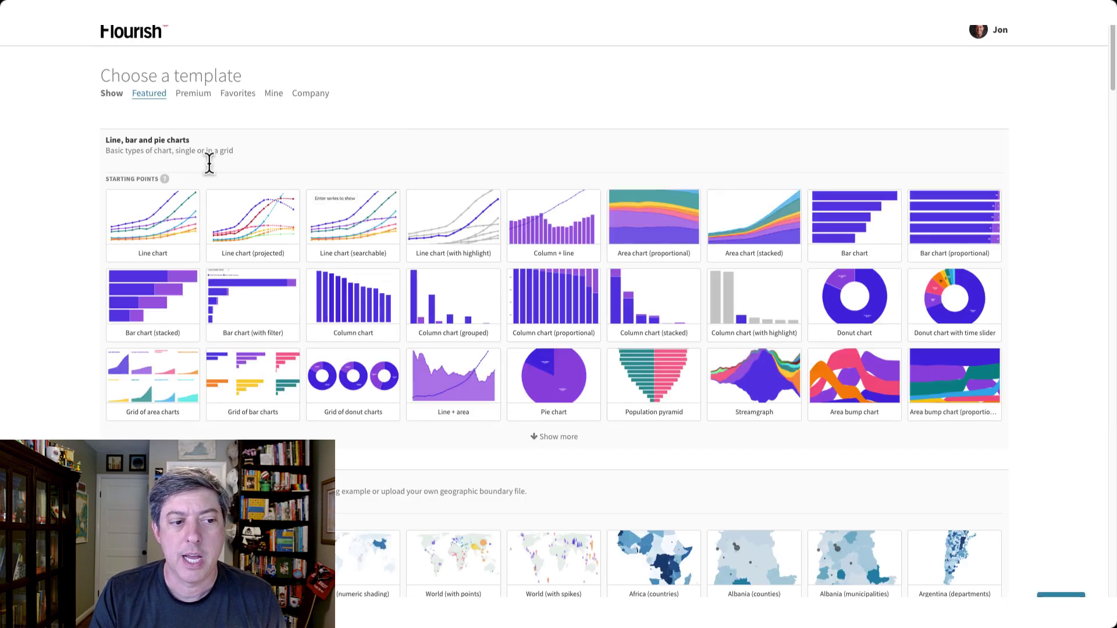
pyautogui.click(161, 230)
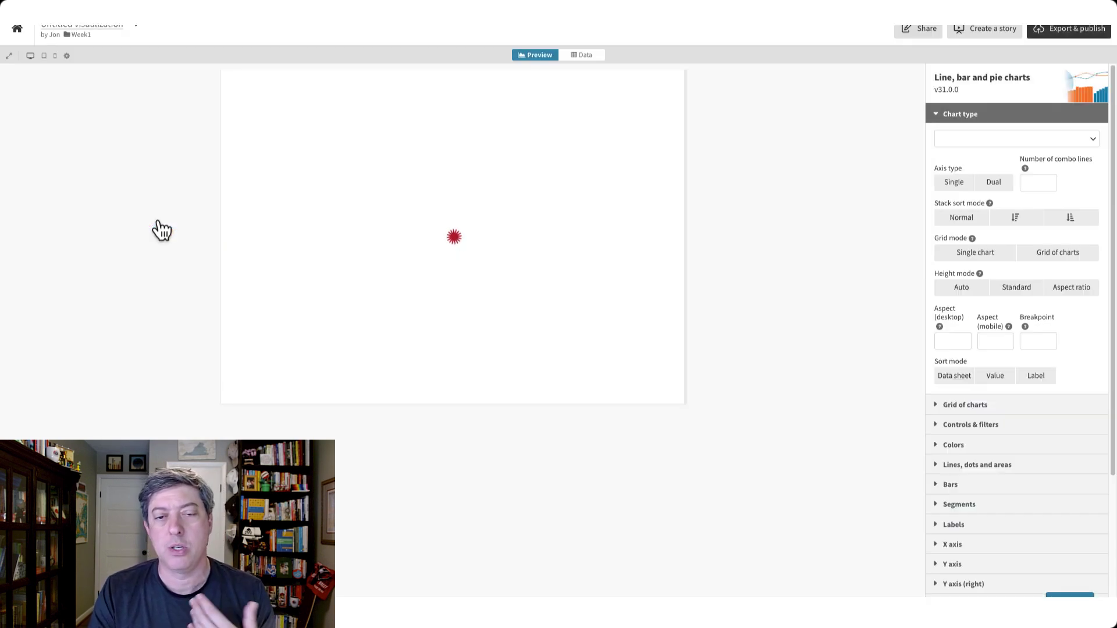
# - Replace the sample data by importing Week1.Major League Baseball Salaries 2003 to 2023.xlsx with the default import settings
pyautogui.click(580, 60)
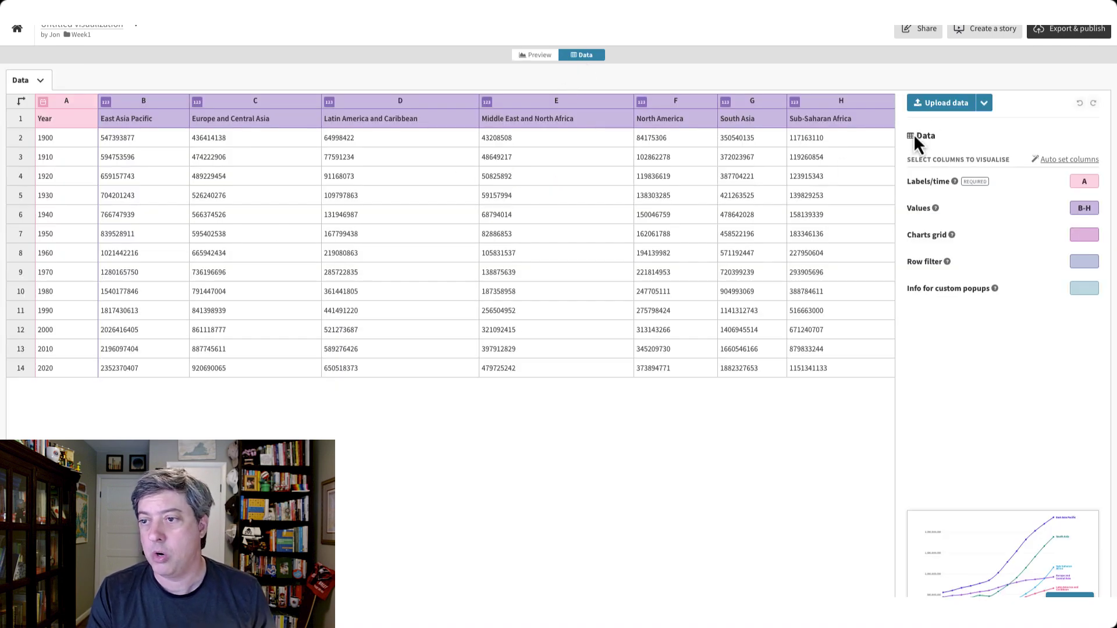
pyautogui.click(945, 105)
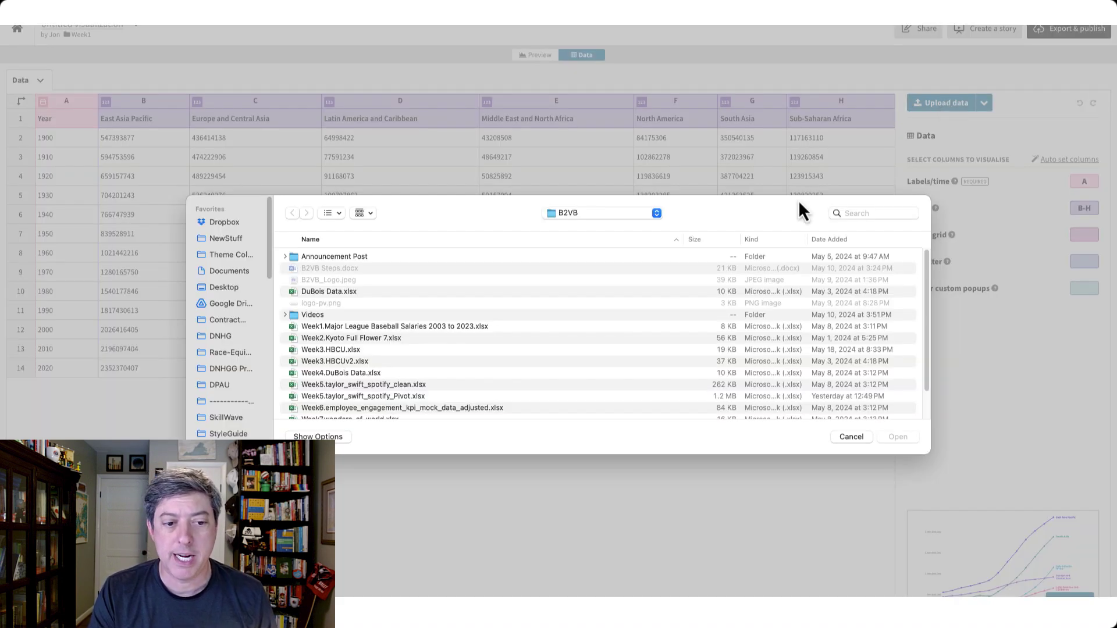
pyautogui.doubleClick(394, 330)
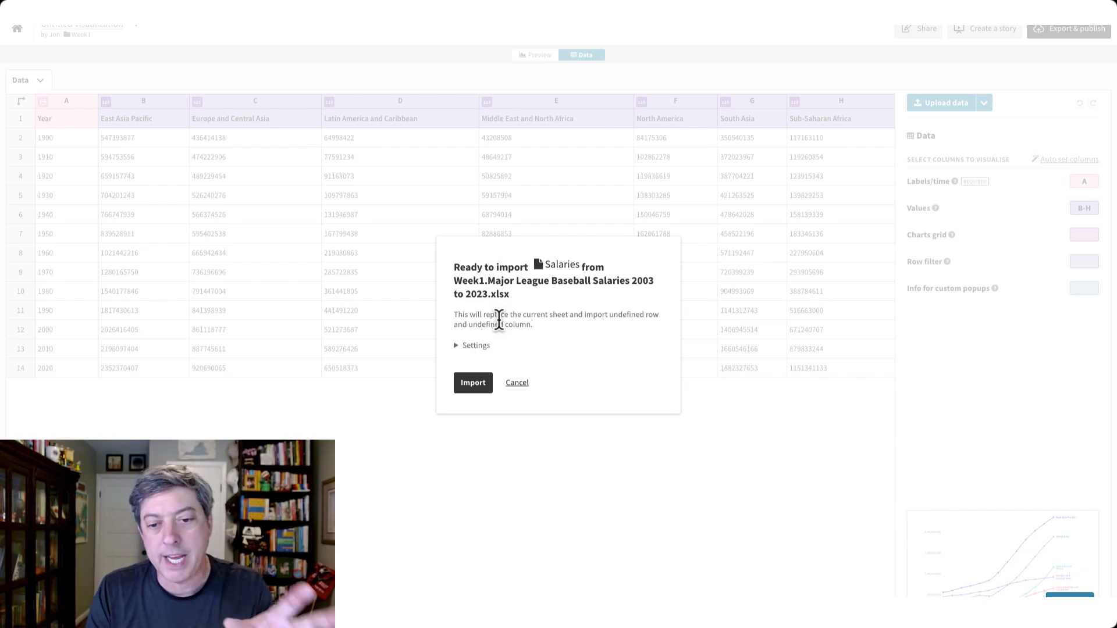
pyautogui.click(476, 346)
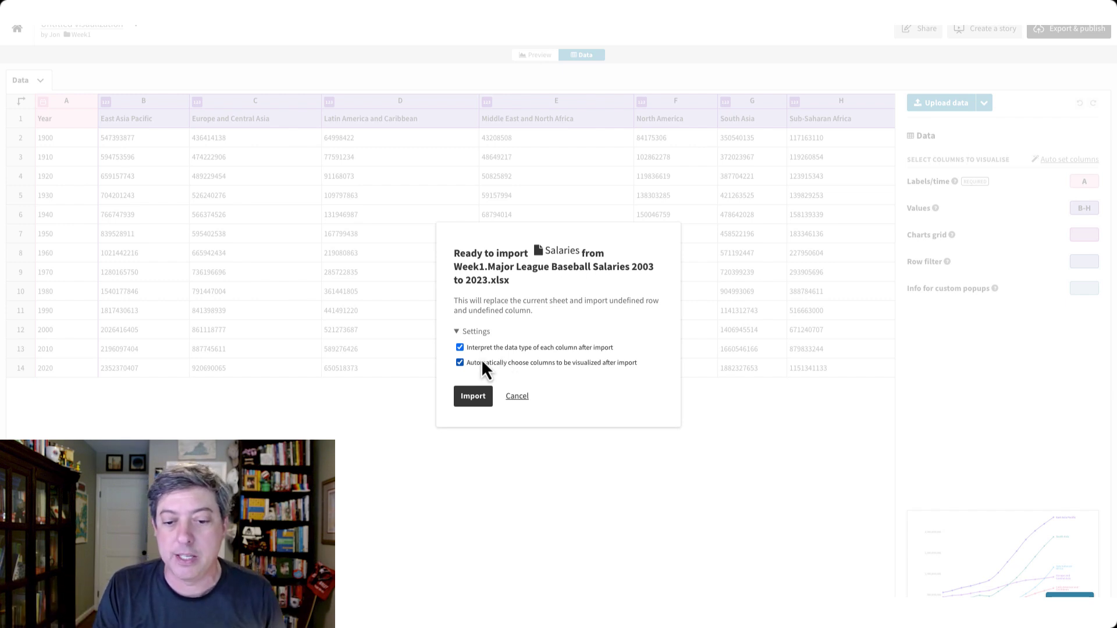
pyautogui.click(473, 396)
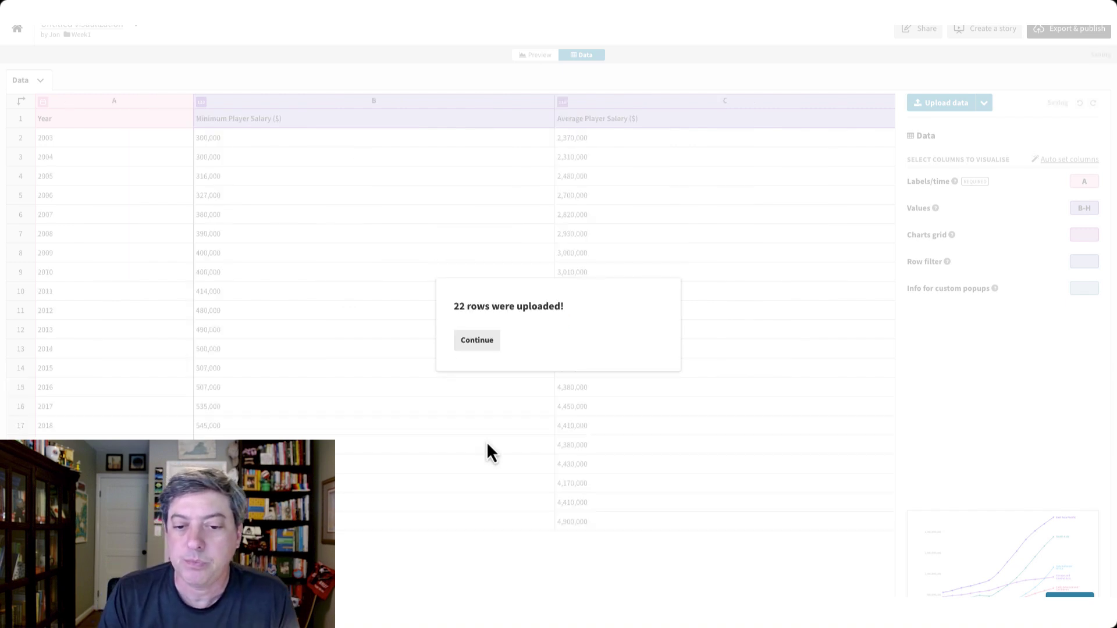
pyautogui.tripleClick(473, 307)
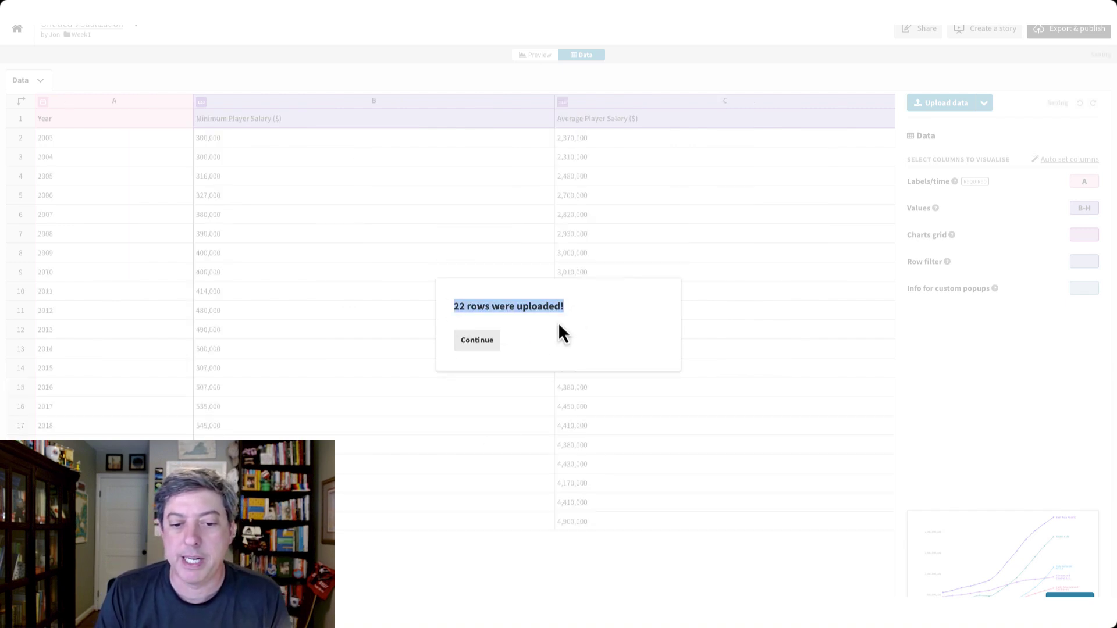
pyautogui.click(487, 343)
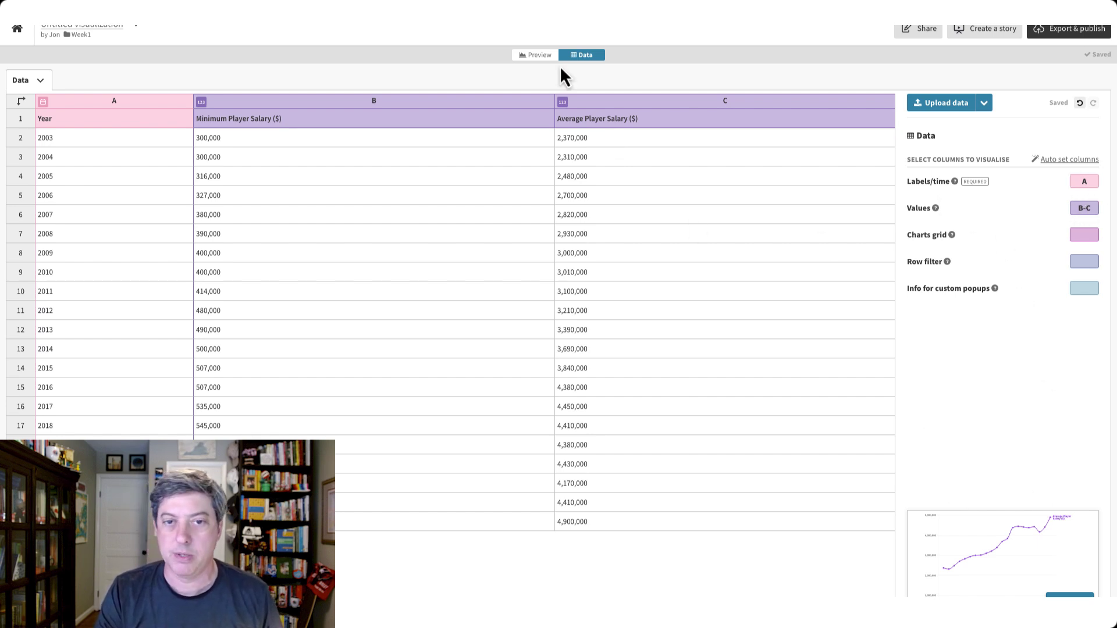
# - Add a custom color override that sets the Minimum Player Salary ($) line to #F58700
pyautogui.click(537, 54)
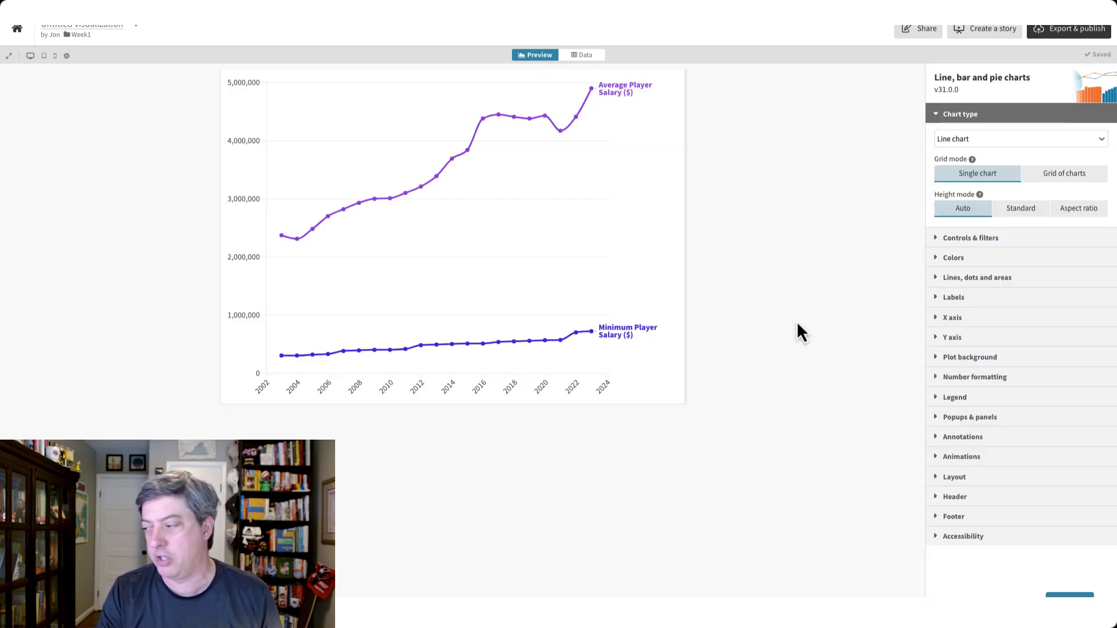
pyautogui.click(946, 262)
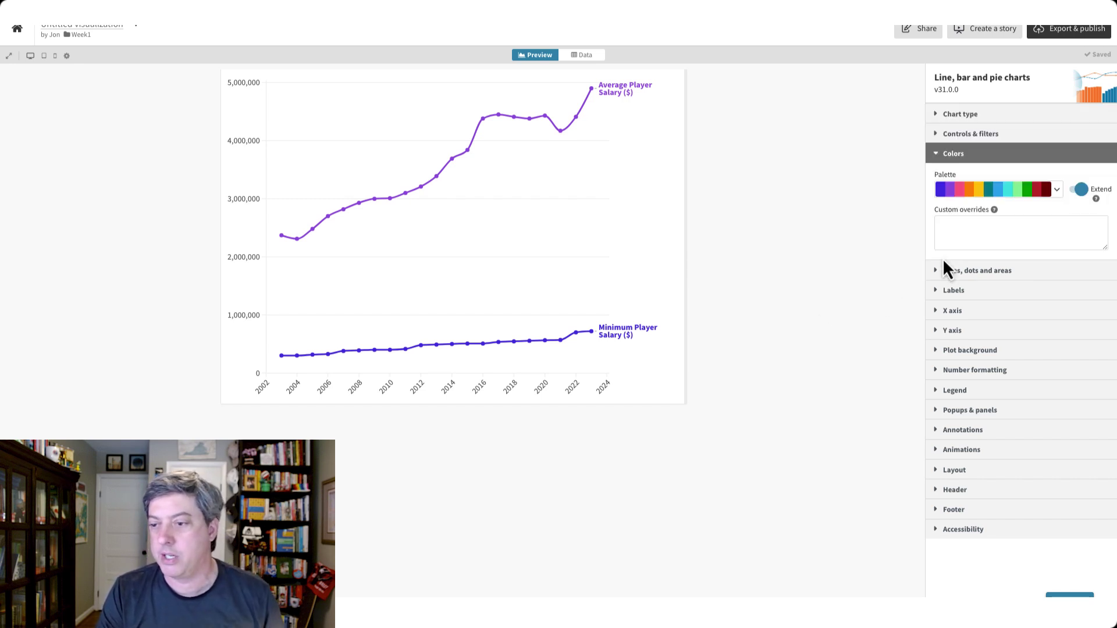
pyautogui.click(954, 227)
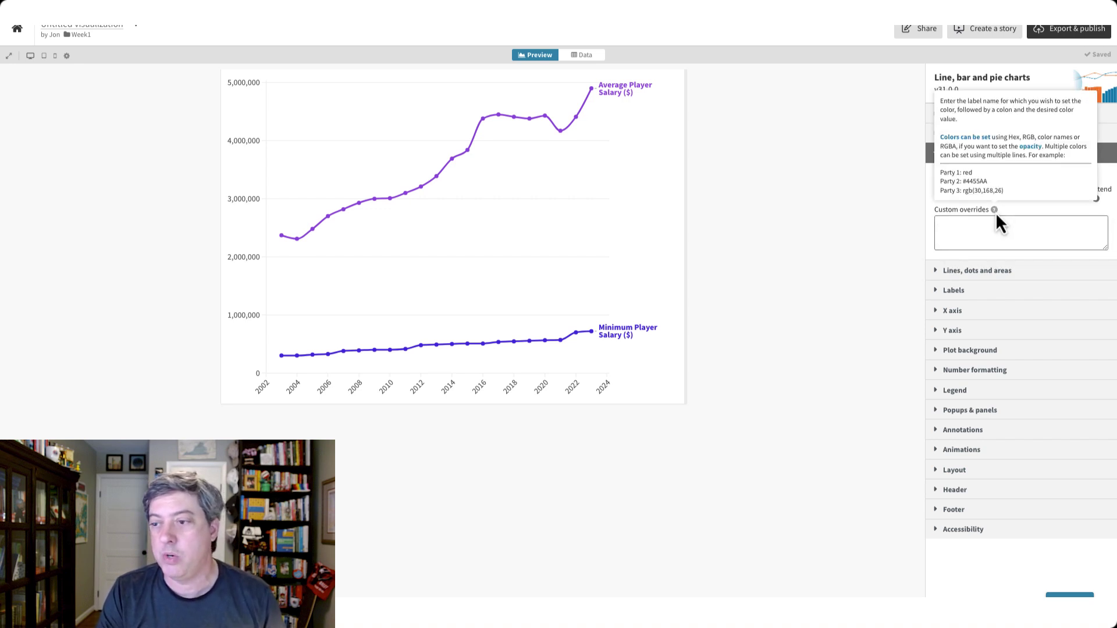
pyautogui.moveTo(993, 213)
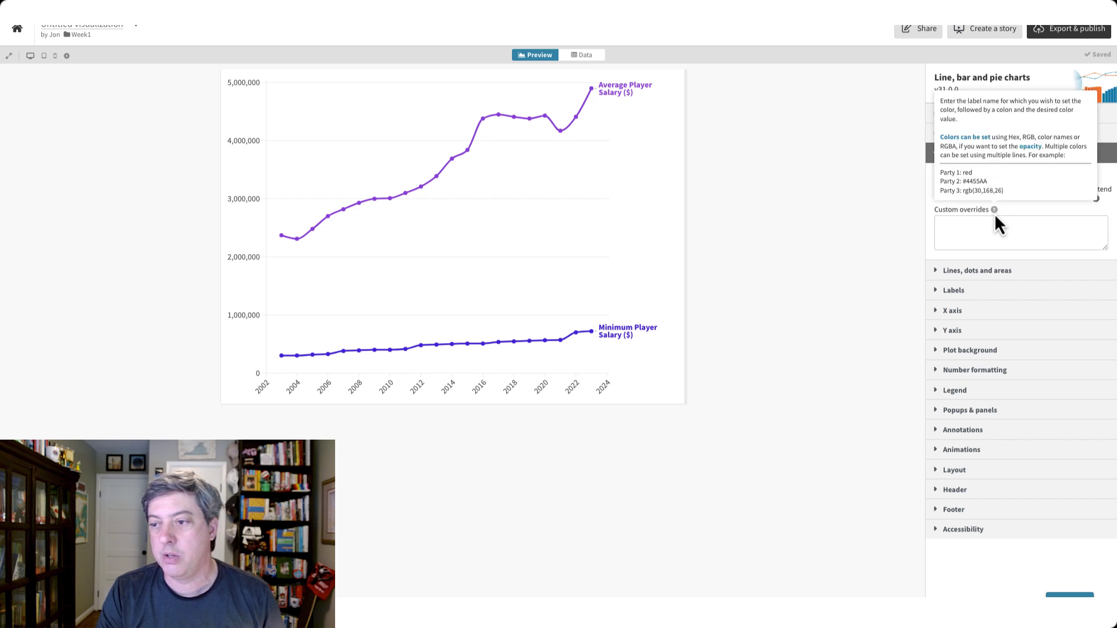
pyautogui.click(582, 56)
pyautogui.doubleClick(310, 115)
pyautogui.hotkey('ctrl', 'c')
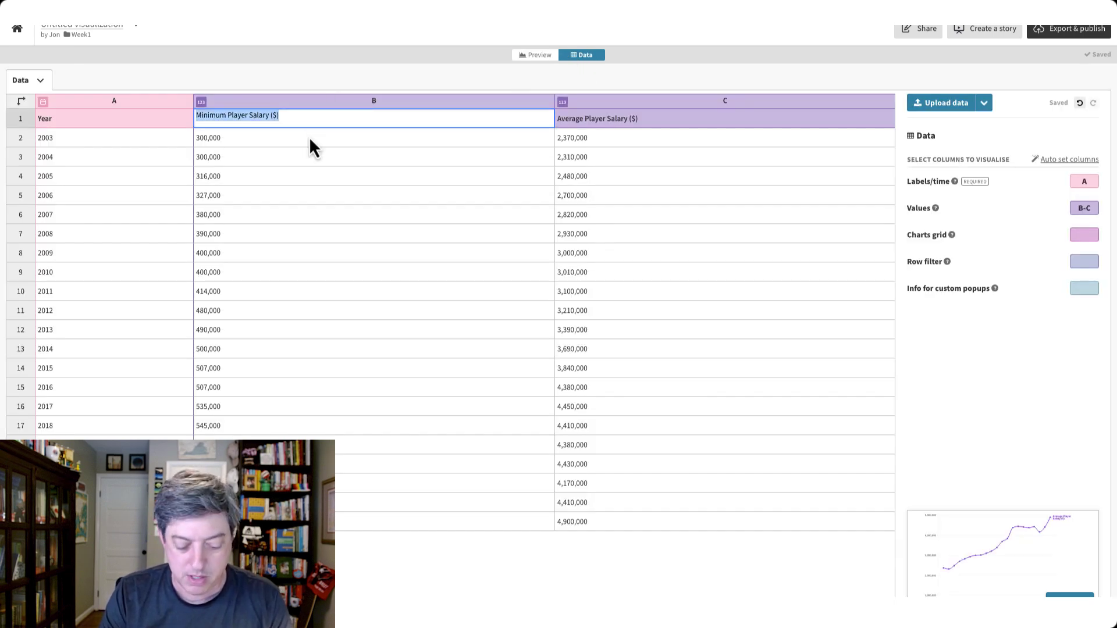
pyautogui.click(534, 55)
pyautogui.click(981, 226)
pyautogui.hotkey('ctrl', 'v')
pyautogui.write(': #F58700')
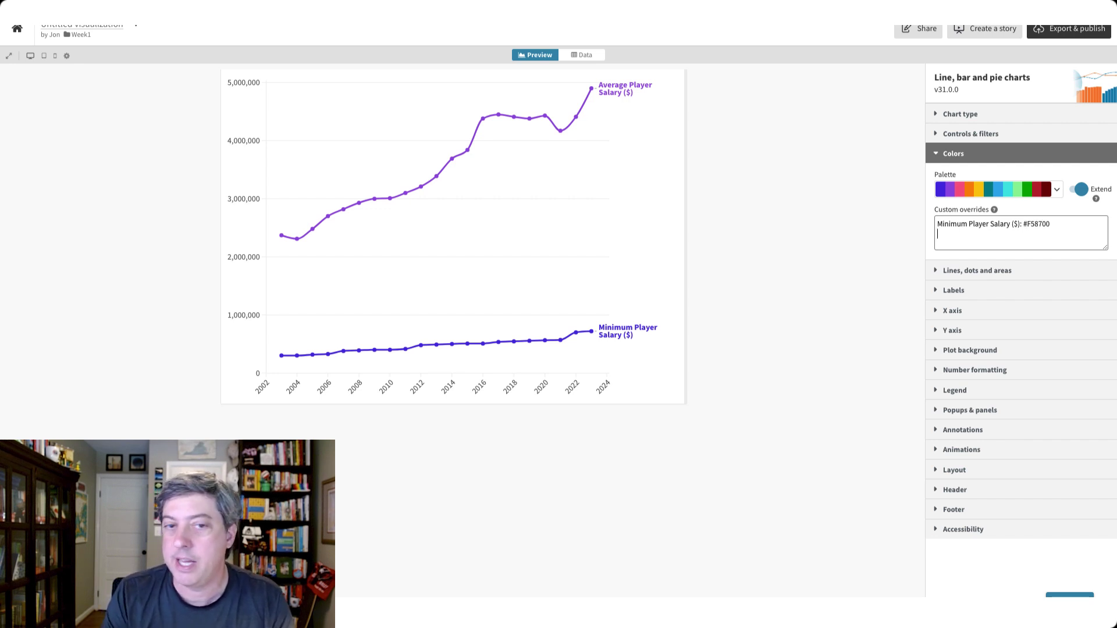
# - Add a second custom color override that sets the Average Player Salary ($) line to #002348
pyautogui.click(576, 57)
pyautogui.click(598, 119)
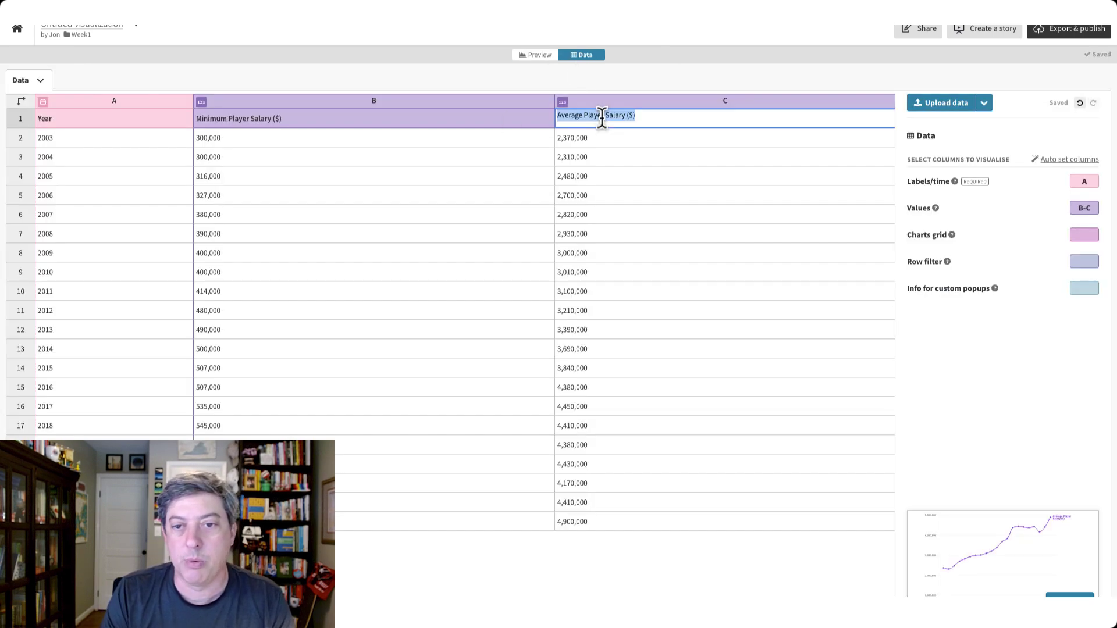
pyautogui.click(537, 56)
pyautogui.click(1051, 223)
pyautogui.press('Return')
pyautogui.write('Average Player Salary ($)')
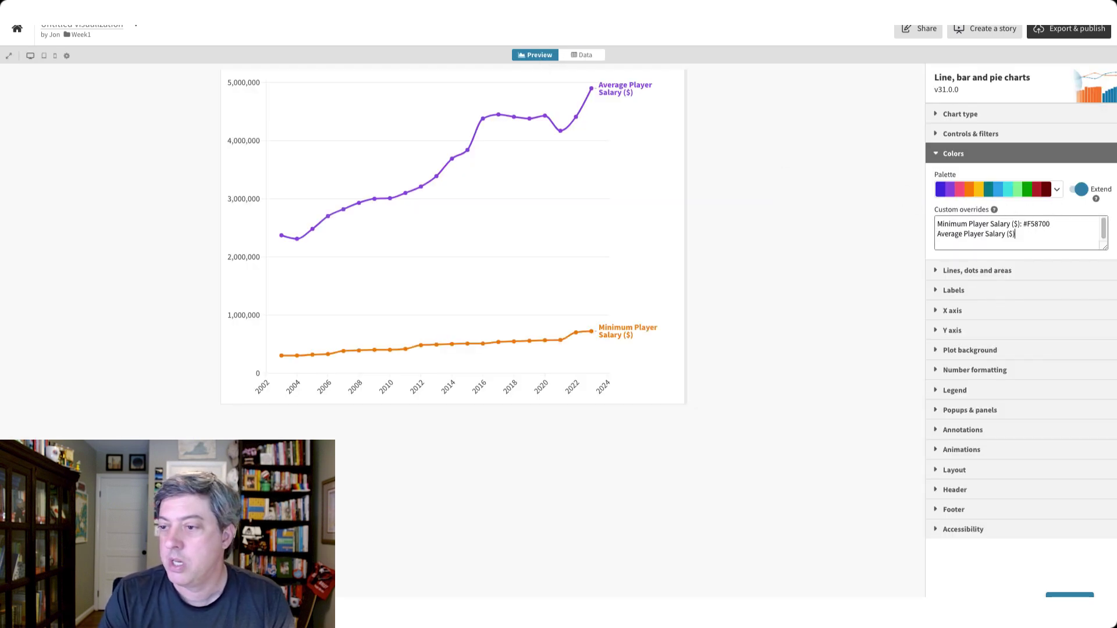
pyautogui.write(': #002348')
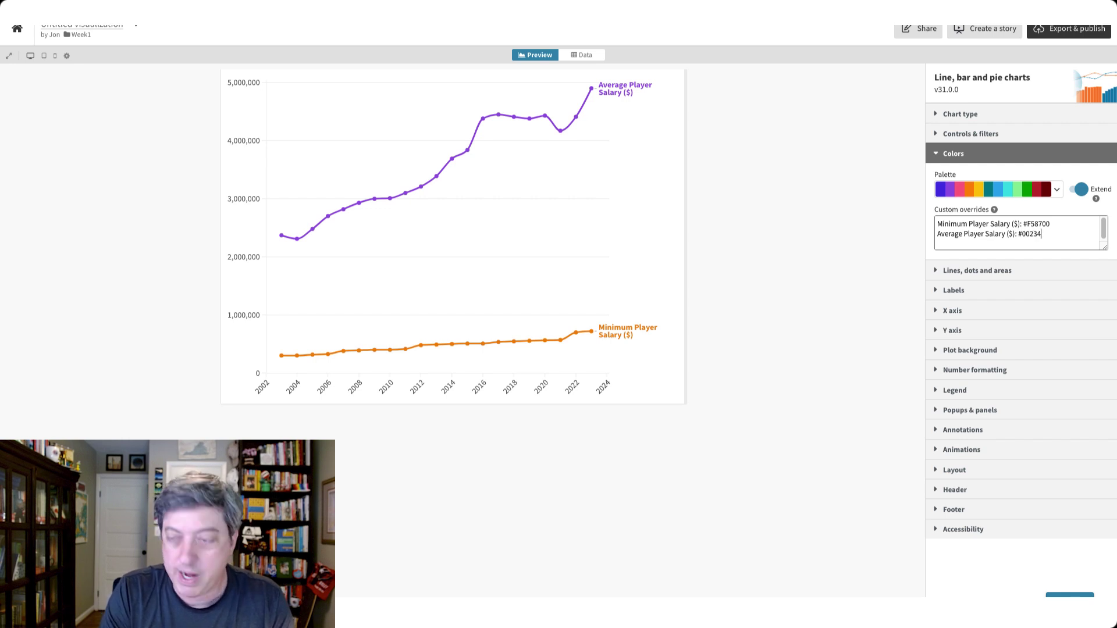
pyautogui.click(782, 249)
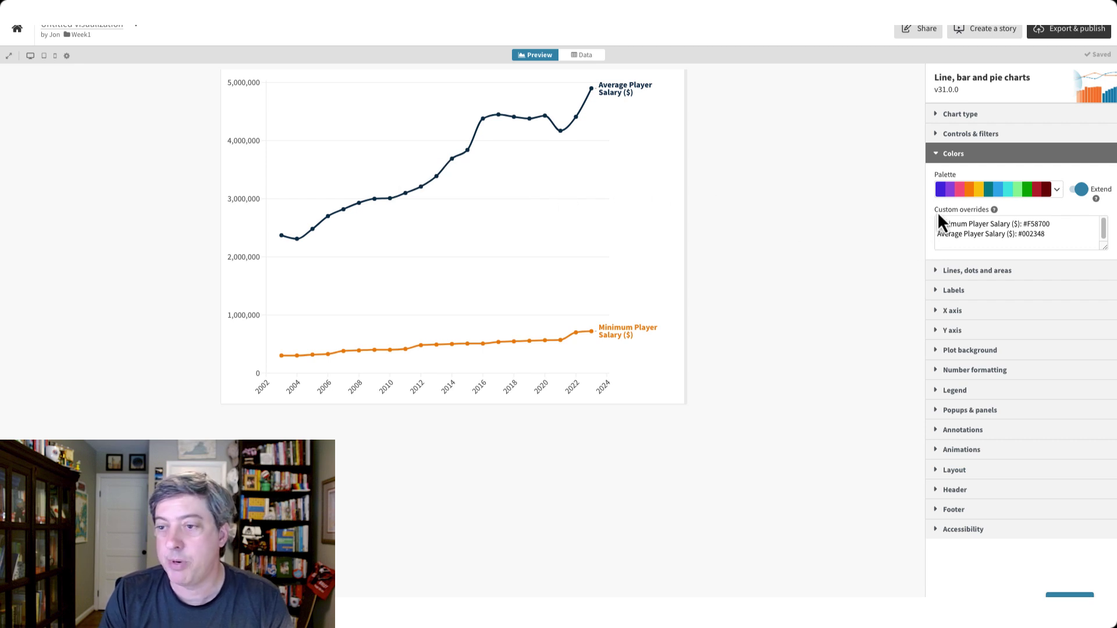
pyautogui.click(946, 156)
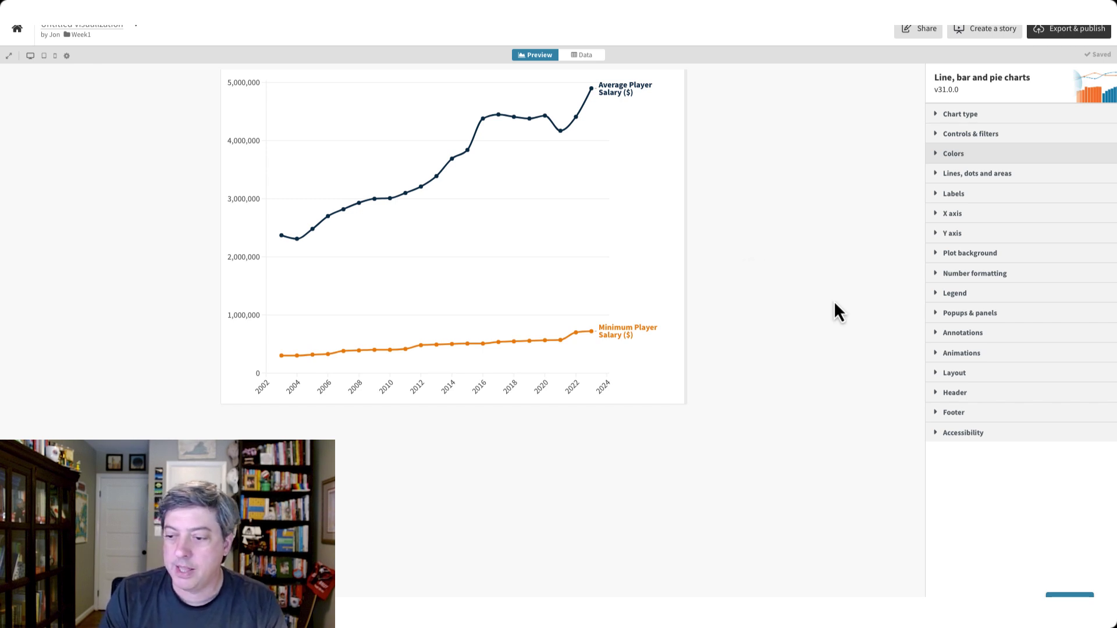
# - Give the chart the header title "Average MLB player salary almost reached $5M in 2023"
pyautogui.click(934, 393)
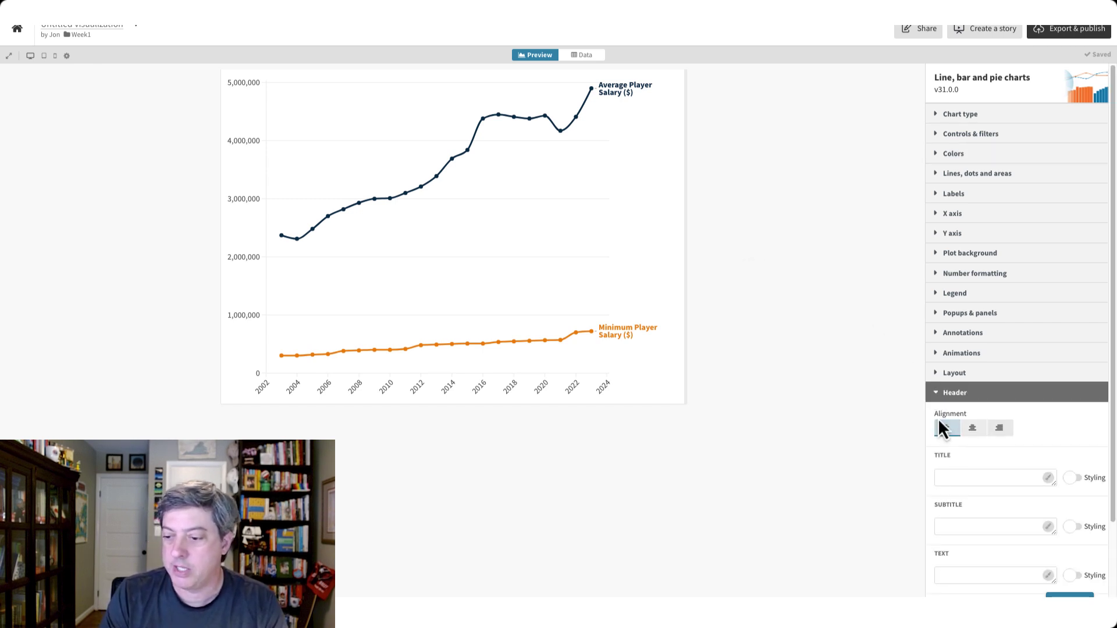
pyautogui.click(963, 477)
pyautogui.write('Average MLB pl')
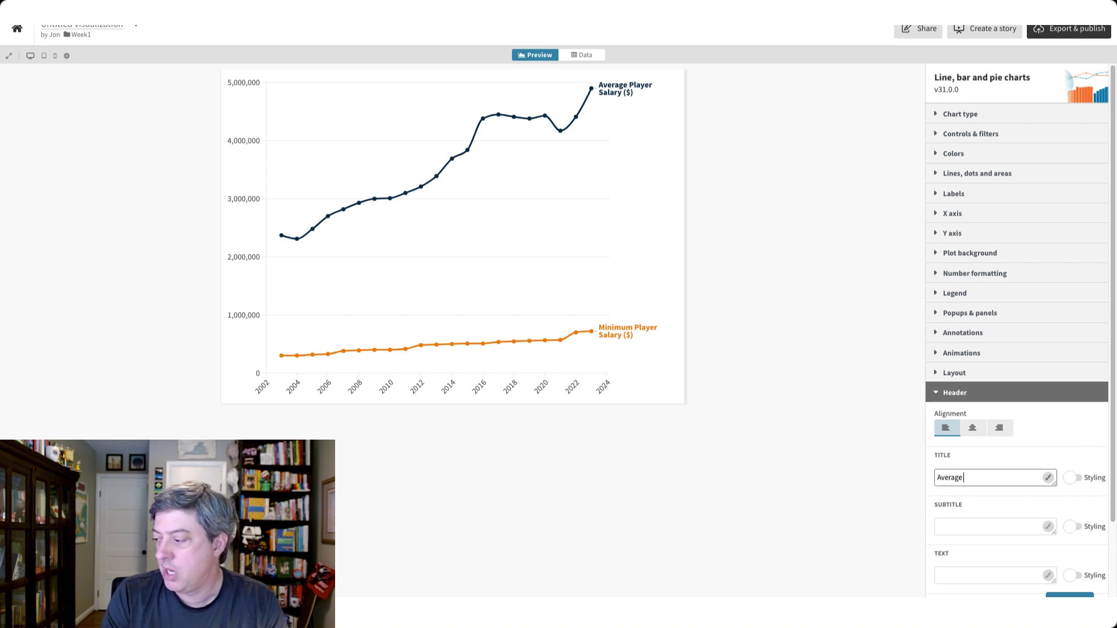
pyautogui.write('ayer sal')
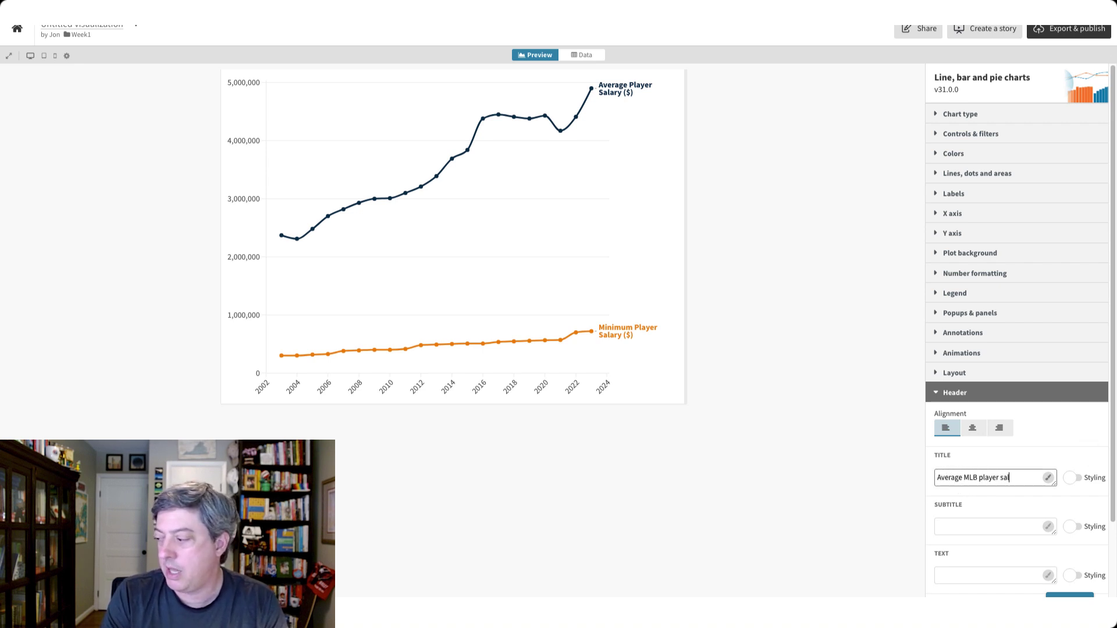
pyautogui.write('ary almost reached ')
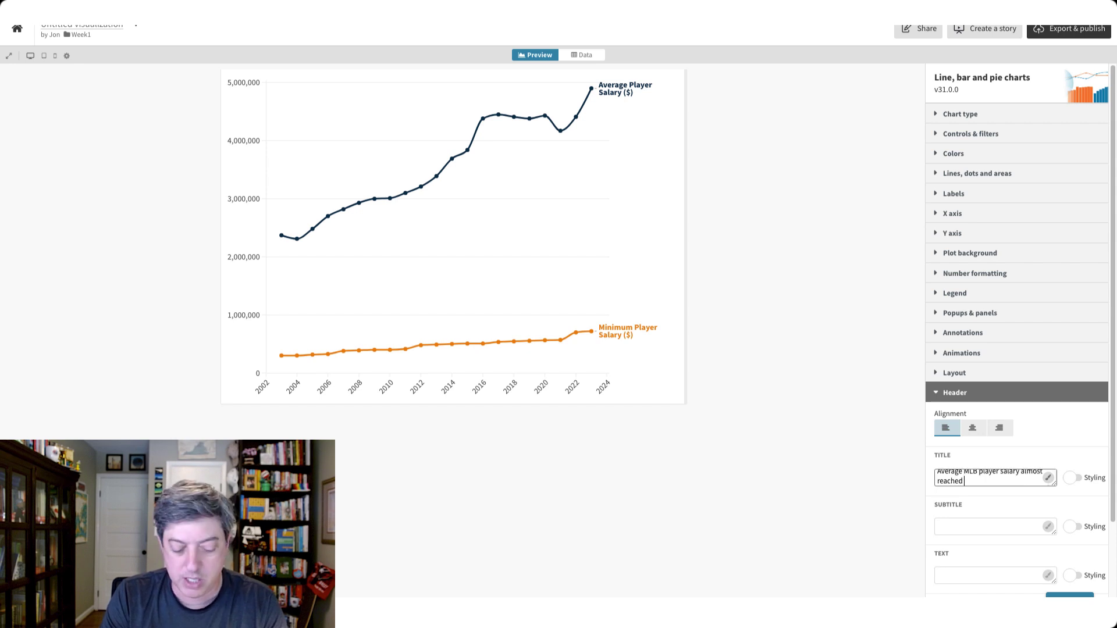
pyautogui.write('$5M in 202')
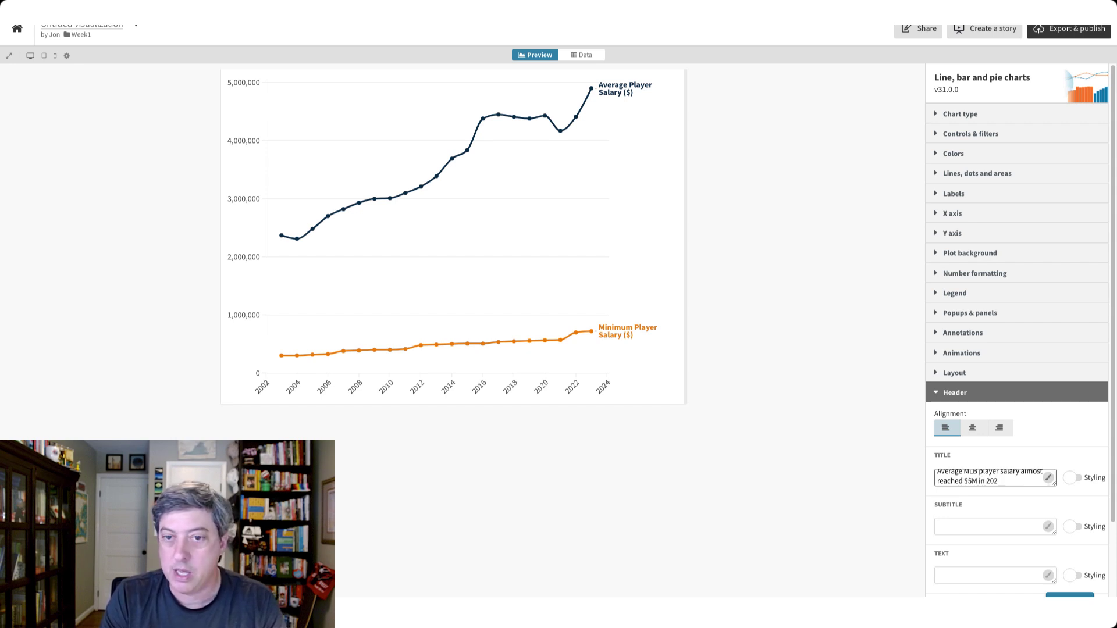
pyautogui.write('3')
pyautogui.moveTo(588, 339)
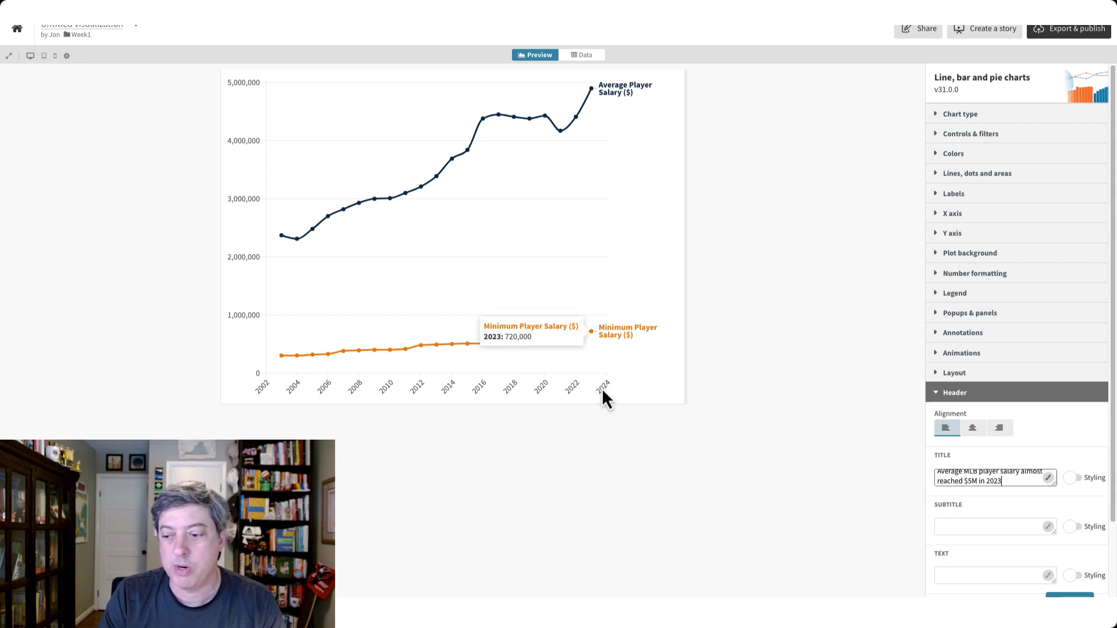
pyautogui.click(881, 407)
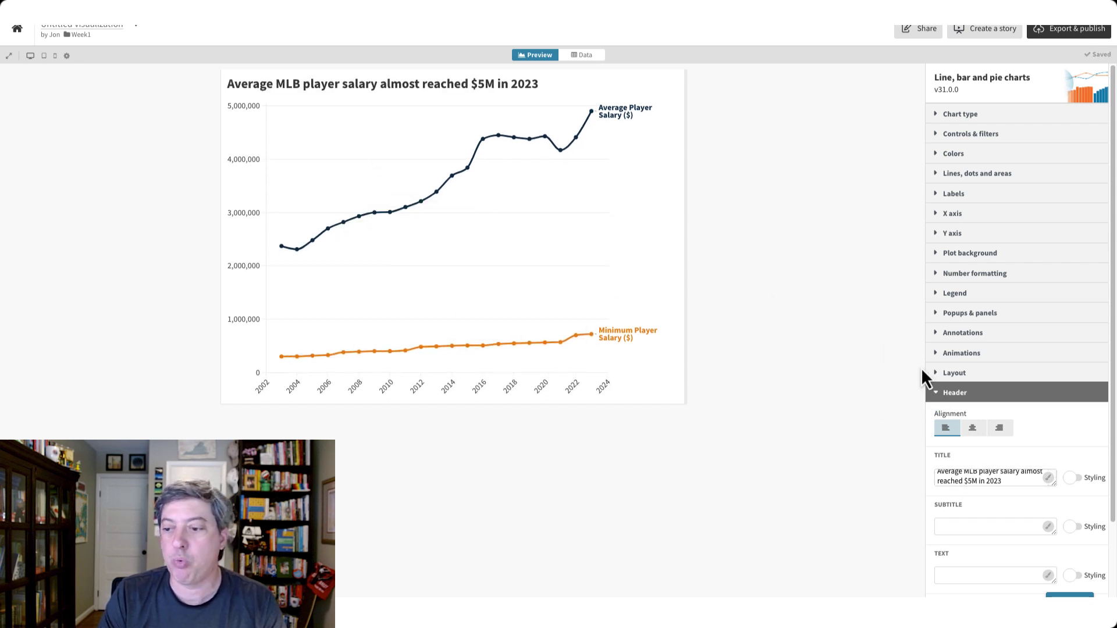
pyautogui.click(941, 395)
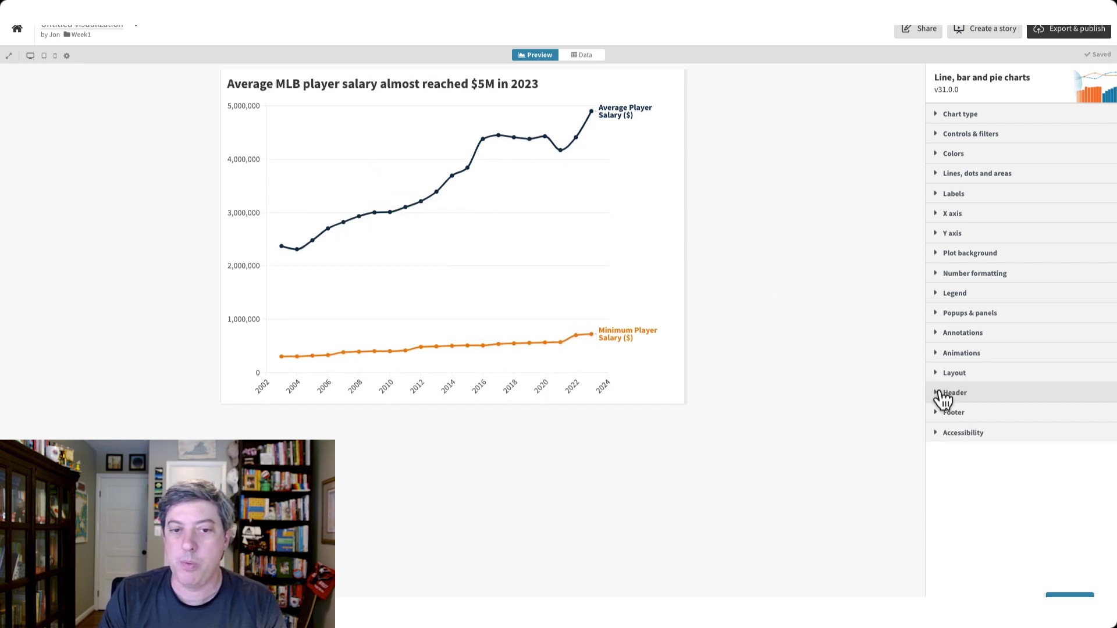
# - Limit the X axis date range to a minimum of 2003 and a maximum of 2023
pyautogui.click(942, 214)
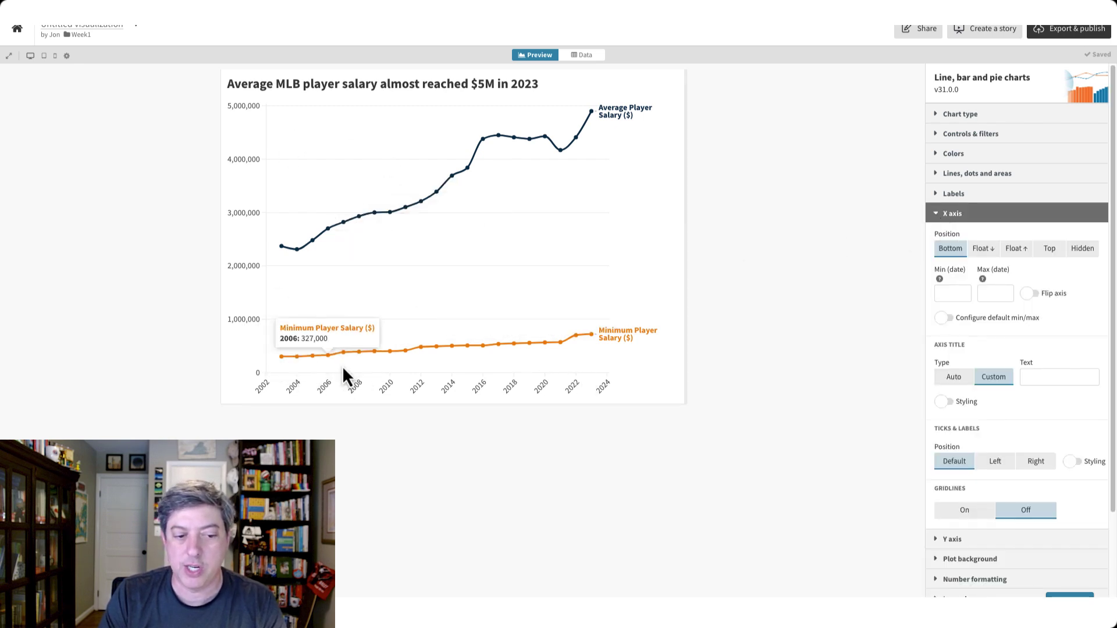
pyautogui.click(951, 292)
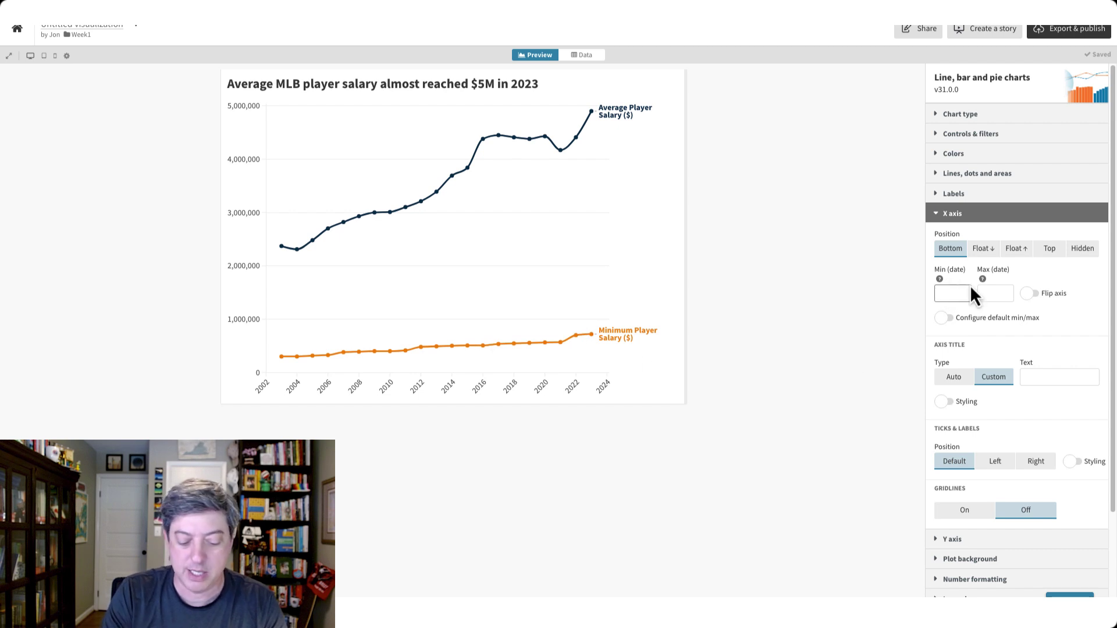
pyautogui.write('2003')
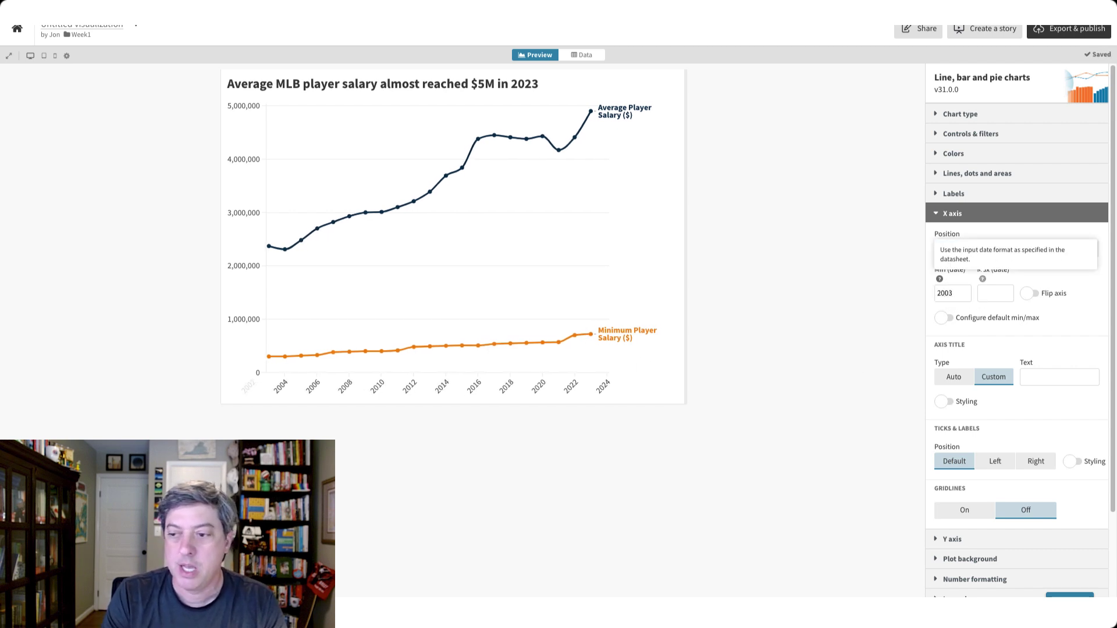
pyautogui.click(995, 293)
pyautogui.write('2023')
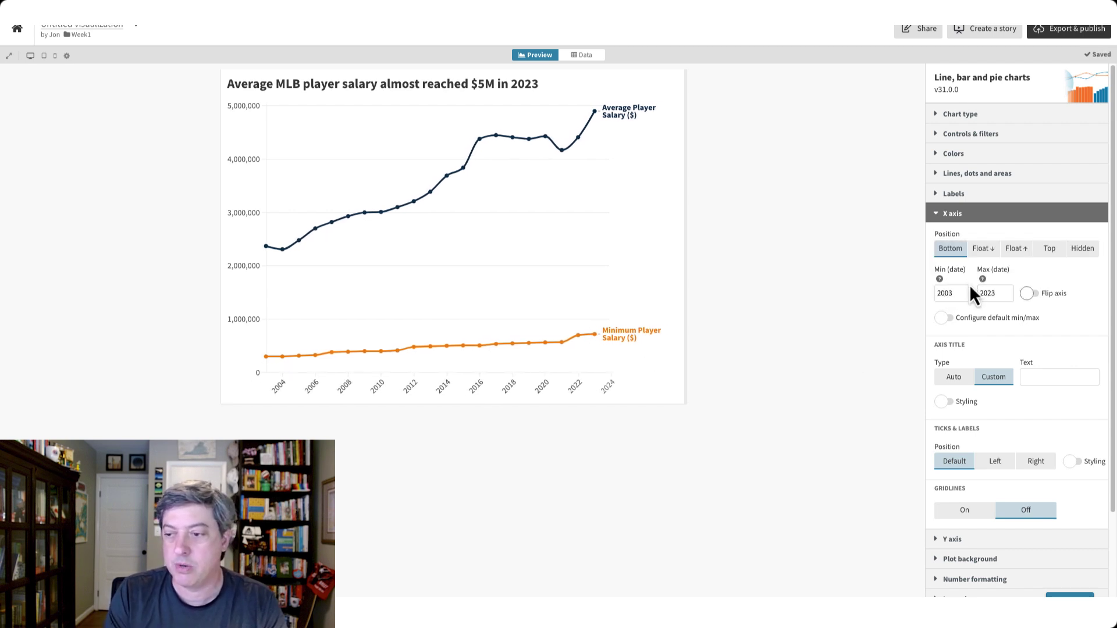
pyautogui.moveTo(986, 277)
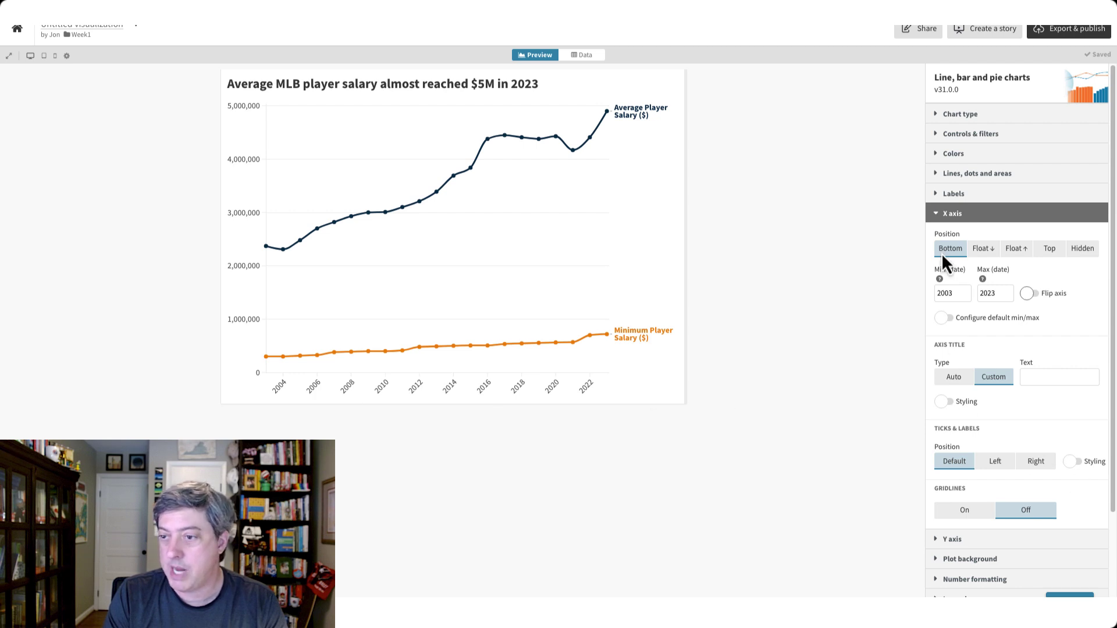
# - Enable styling for the X axis ticks and labels and set the label angle to 0°
pyautogui.click(1076, 462)
pyautogui.scroll(-3, 1080, 462)
pyautogui.click(1080, 446)
pyautogui.click(1080, 467)
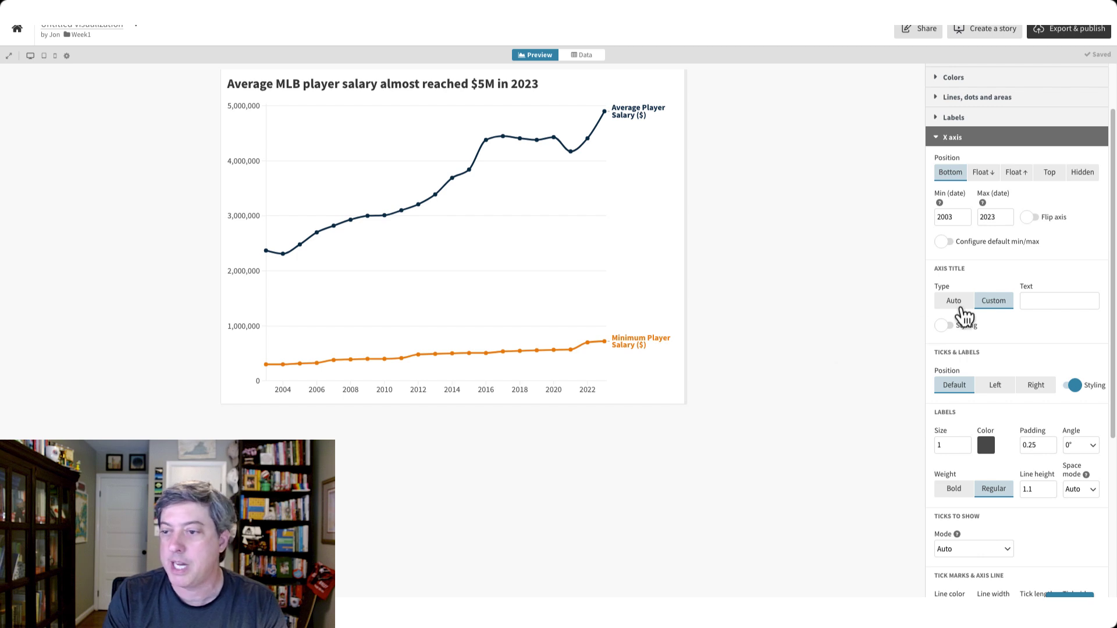
pyautogui.click(1083, 301)
pyautogui.write('Sala')
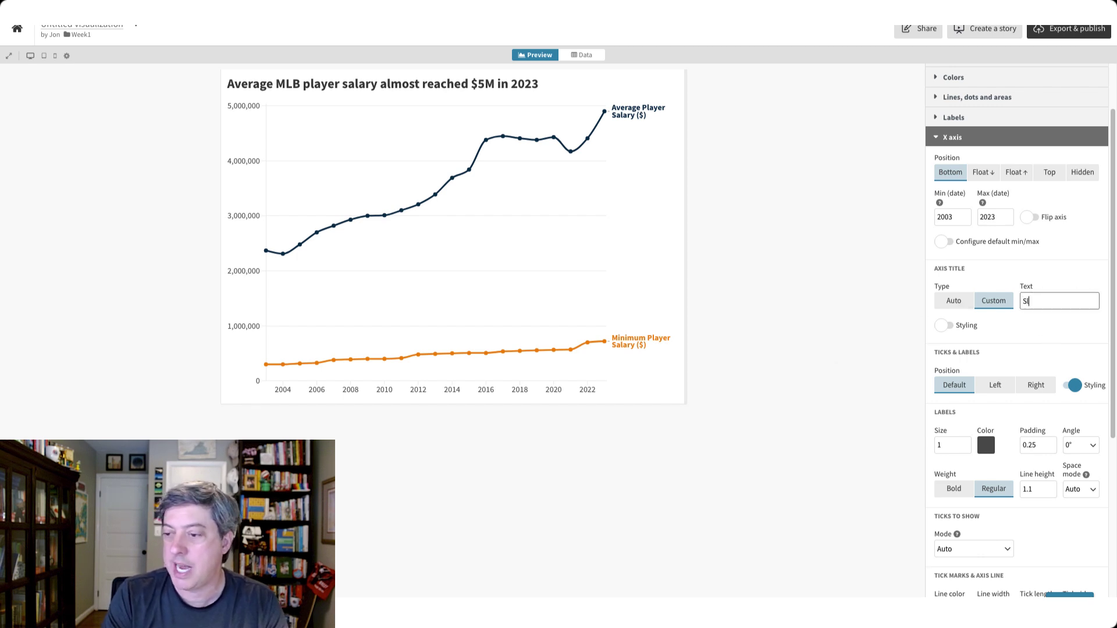
pyautogui.press('BackSpace')
pyautogui.press('BackSpace')
pyautogui.press('BackSpace')
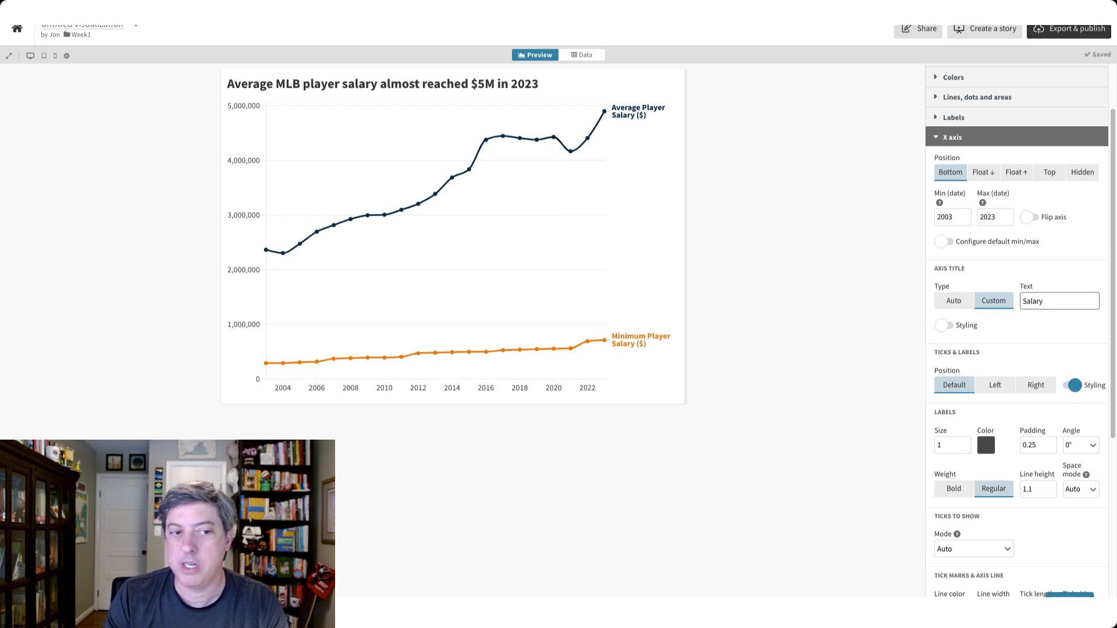
pyautogui.click(825, 281)
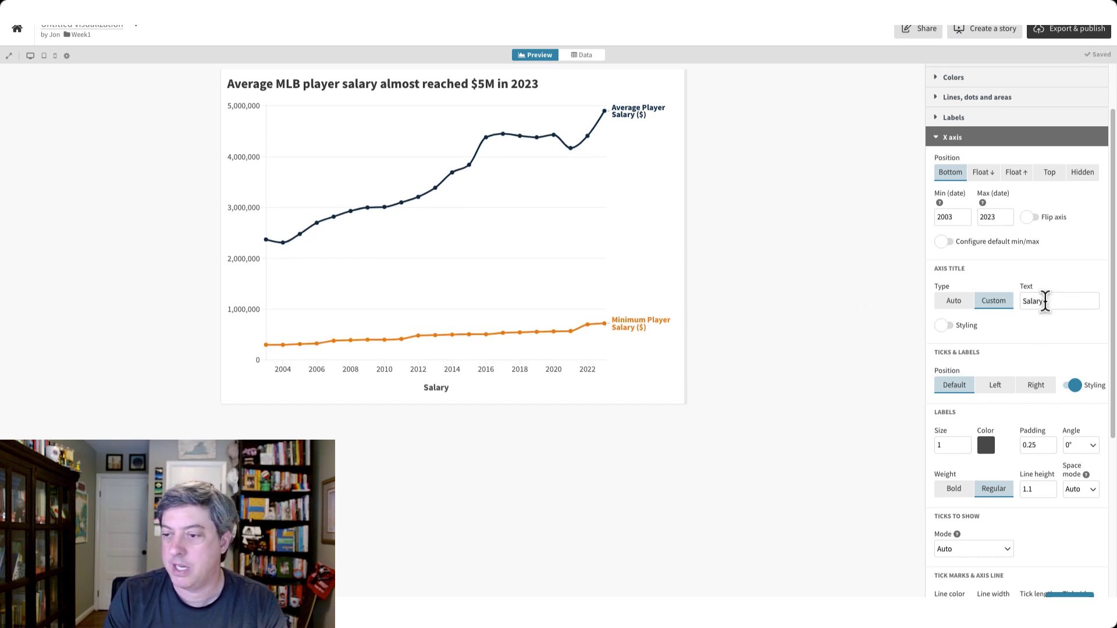
pyautogui.doubleClick(1046, 301)
pyautogui.press('BackSpace')
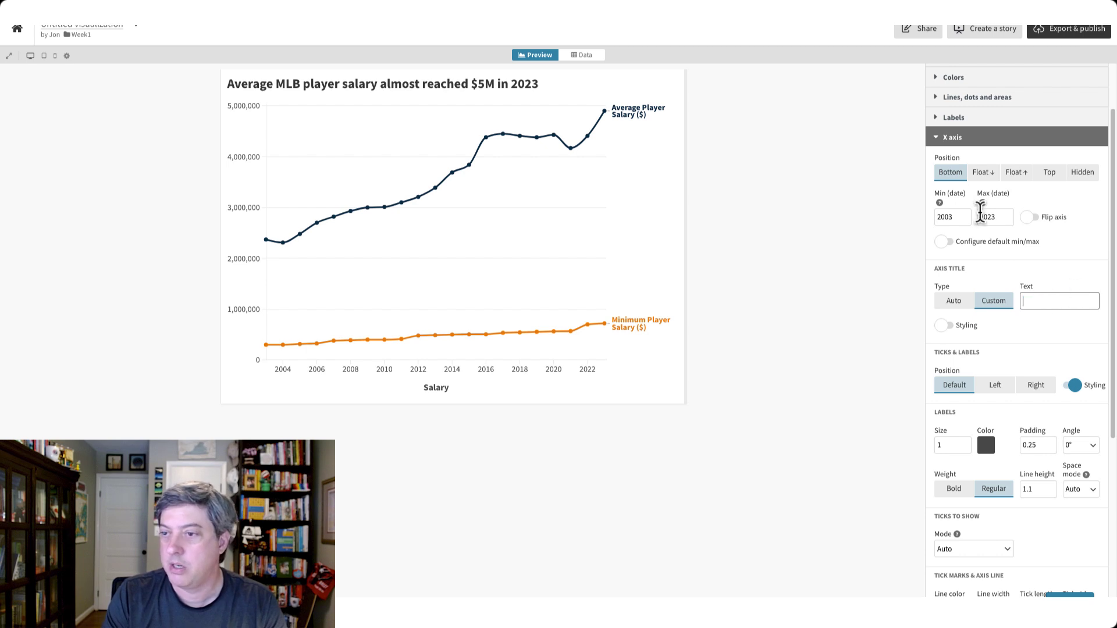
# - Add the title "Salary" to the Y axis and style it with Regular weight
pyautogui.click(950, 138)
pyautogui.click(969, 235)
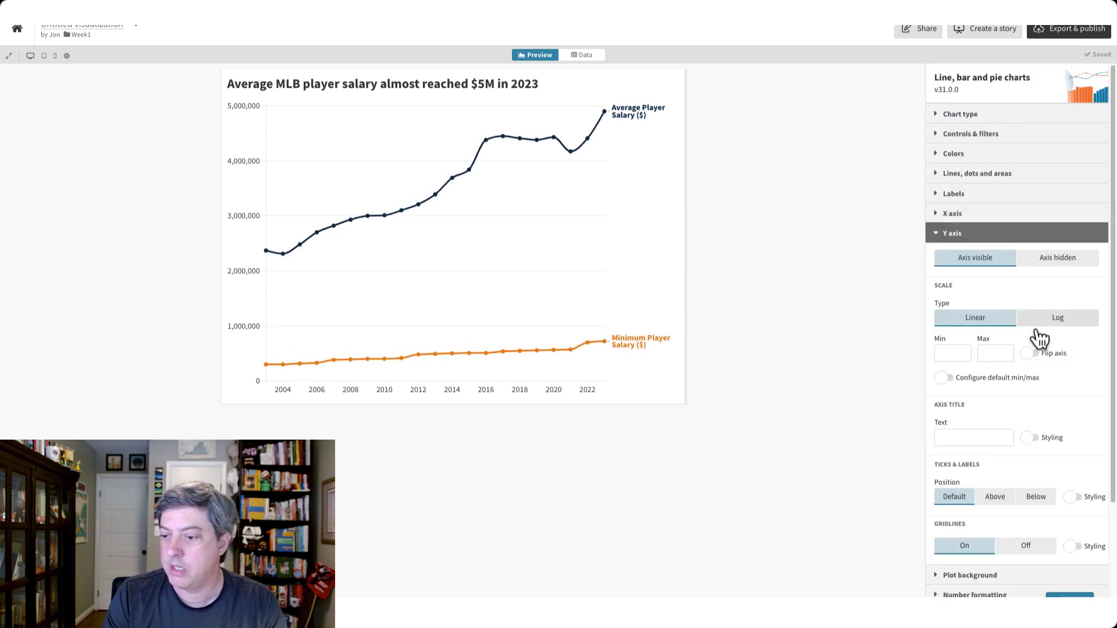
pyautogui.click(989, 437)
pyautogui.write('Salary')
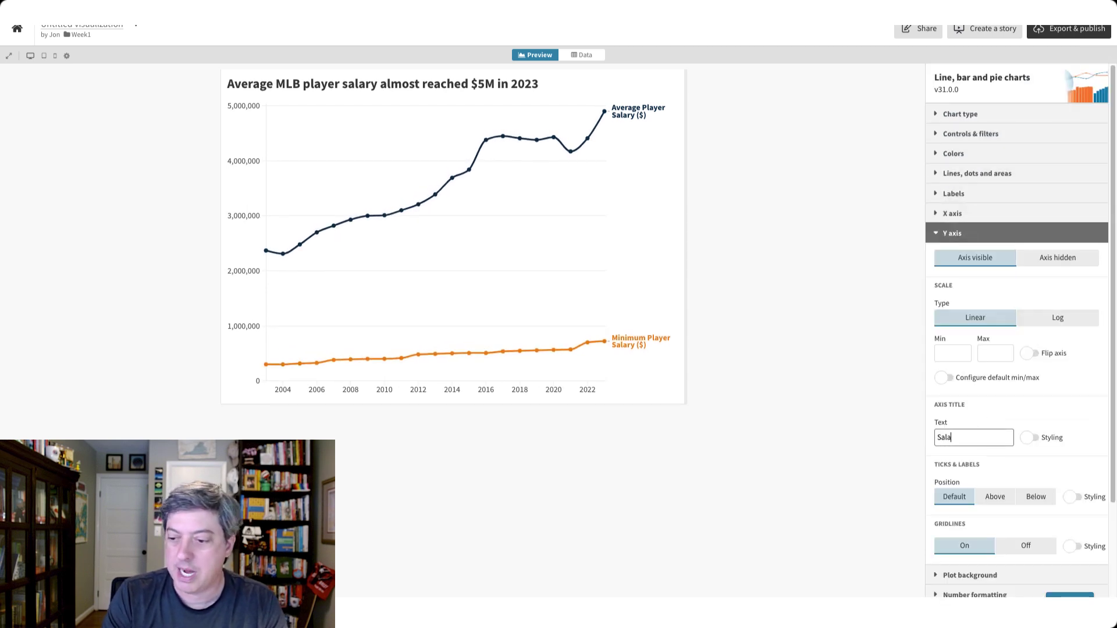
pyautogui.click(865, 361)
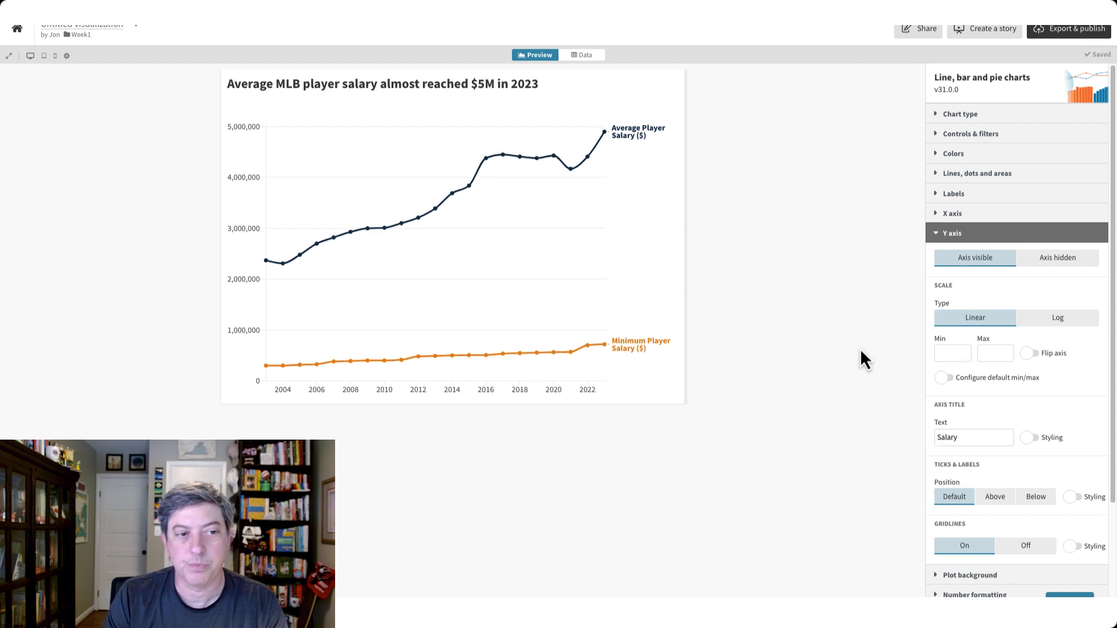
pyautogui.click(1030, 439)
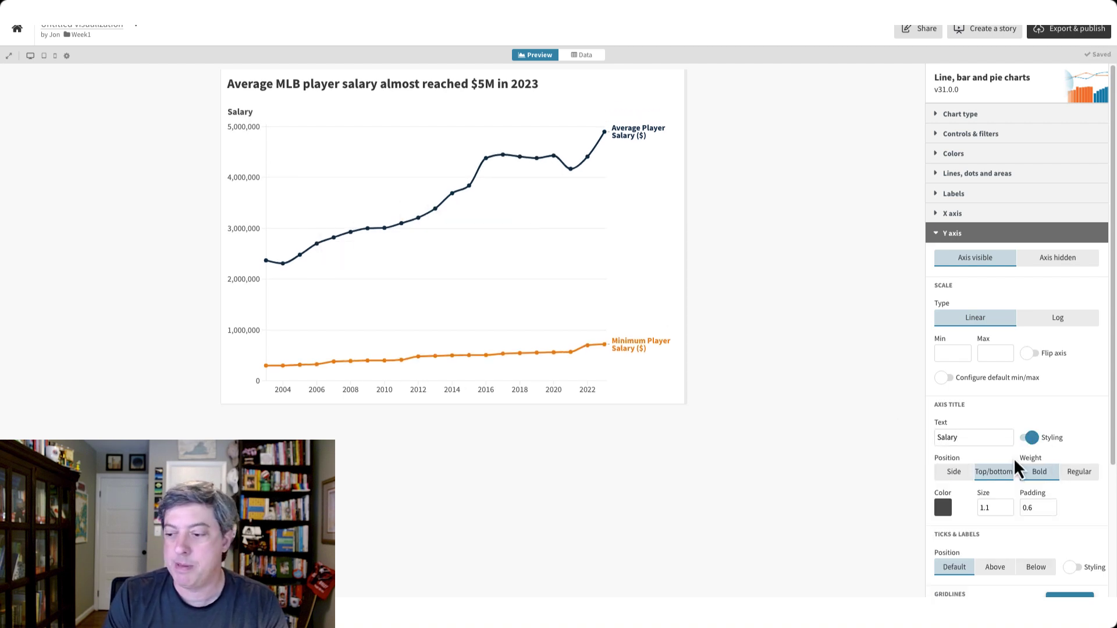
pyautogui.click(1086, 479)
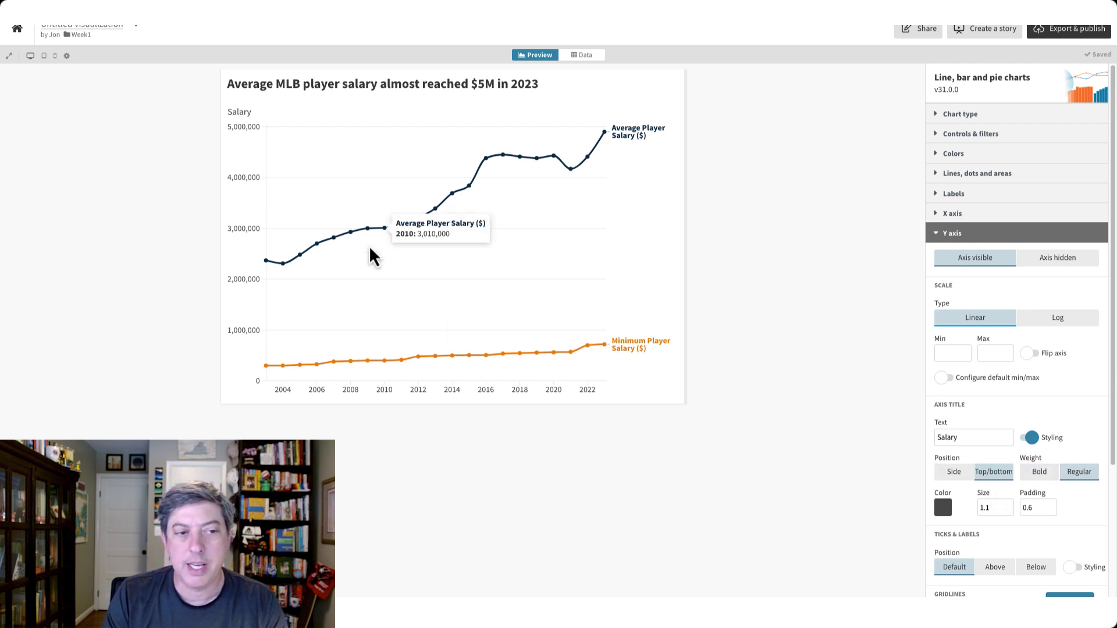
# - Open the chart's number formatting settings
pyautogui.scroll(-3, 986, 419)
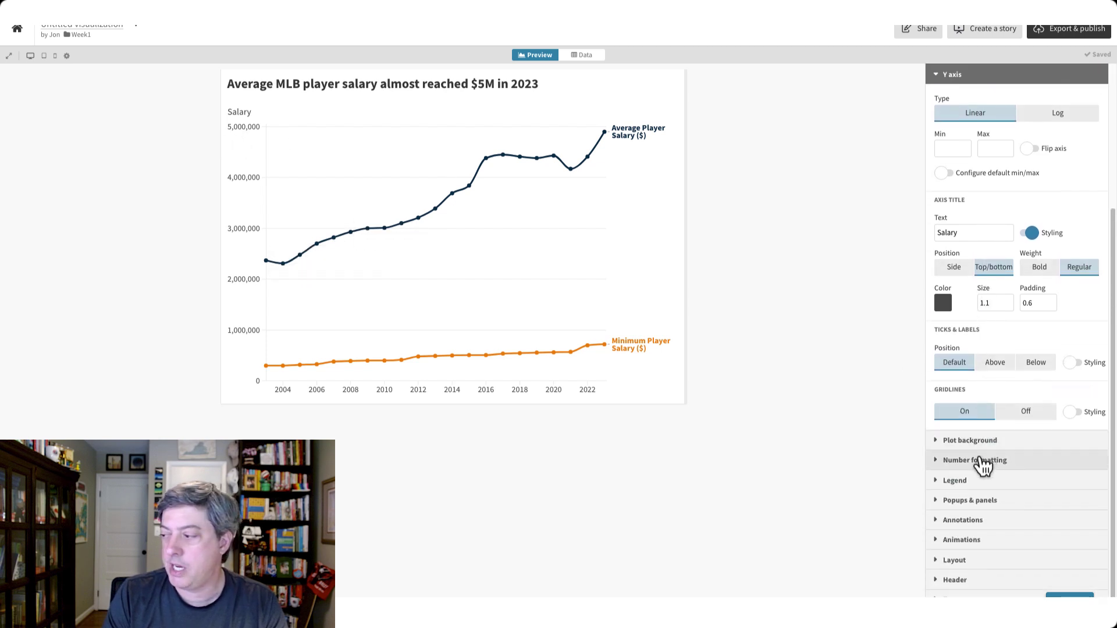
pyautogui.click(984, 462)
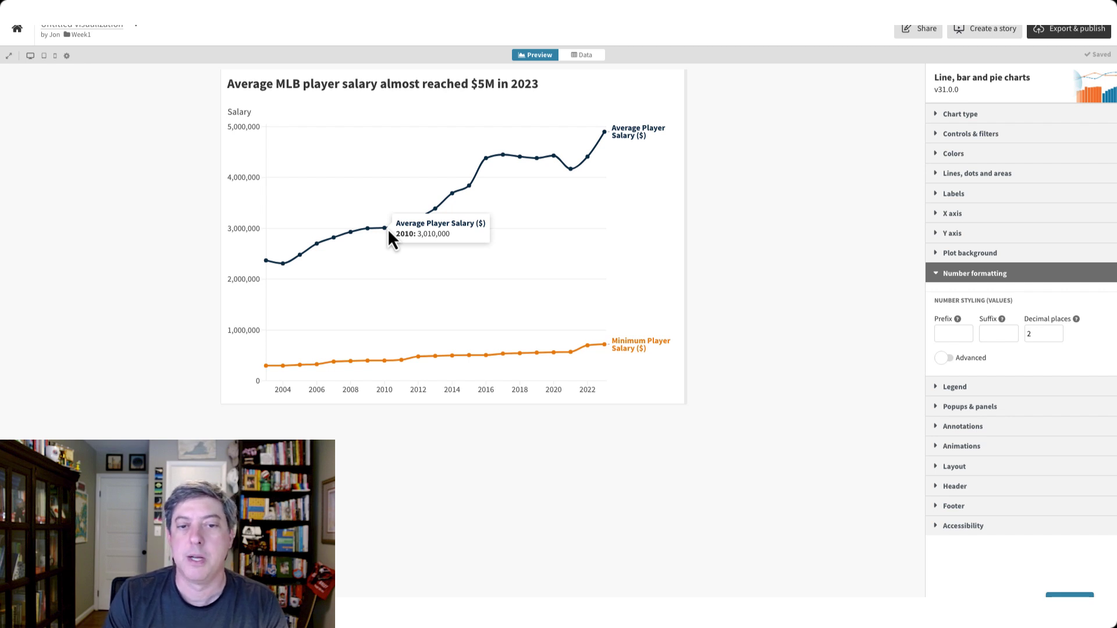
# - Check the preferred output format options for the Minimum Player Salary ($) column in the data sheet, then return to the chart preview
pyautogui.click(572, 59)
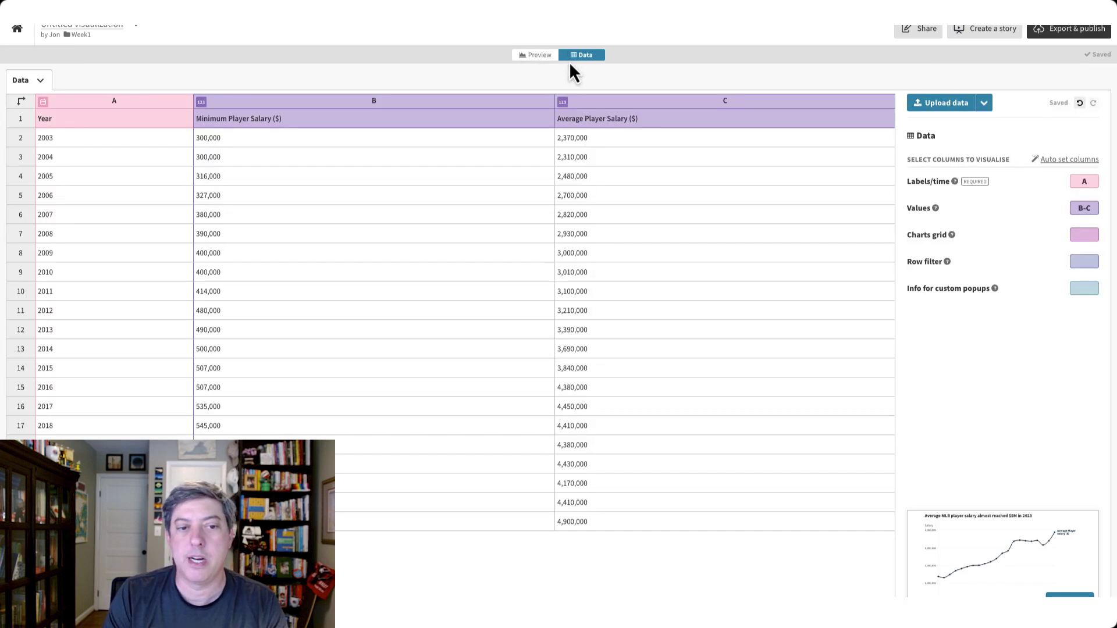
pyautogui.click(201, 102)
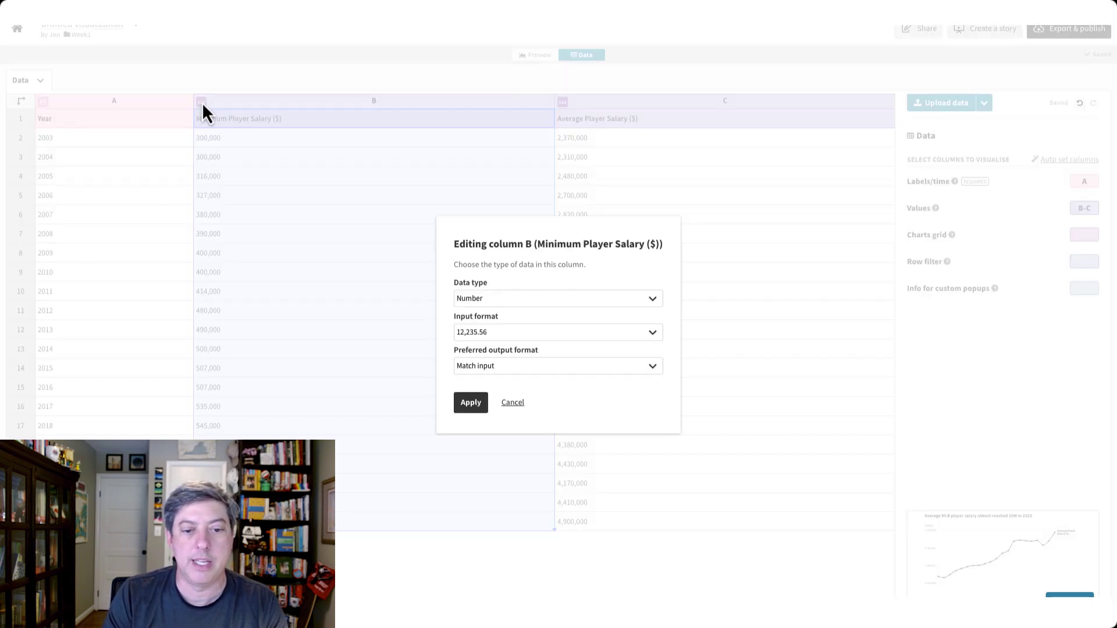
pyautogui.click(499, 366)
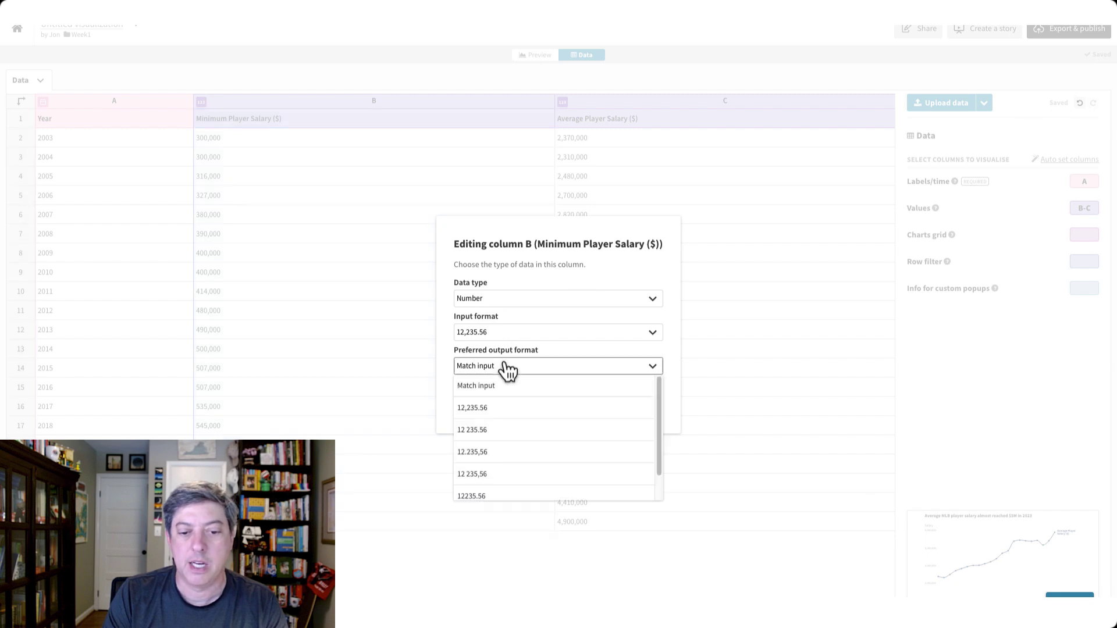
pyautogui.click(556, 277)
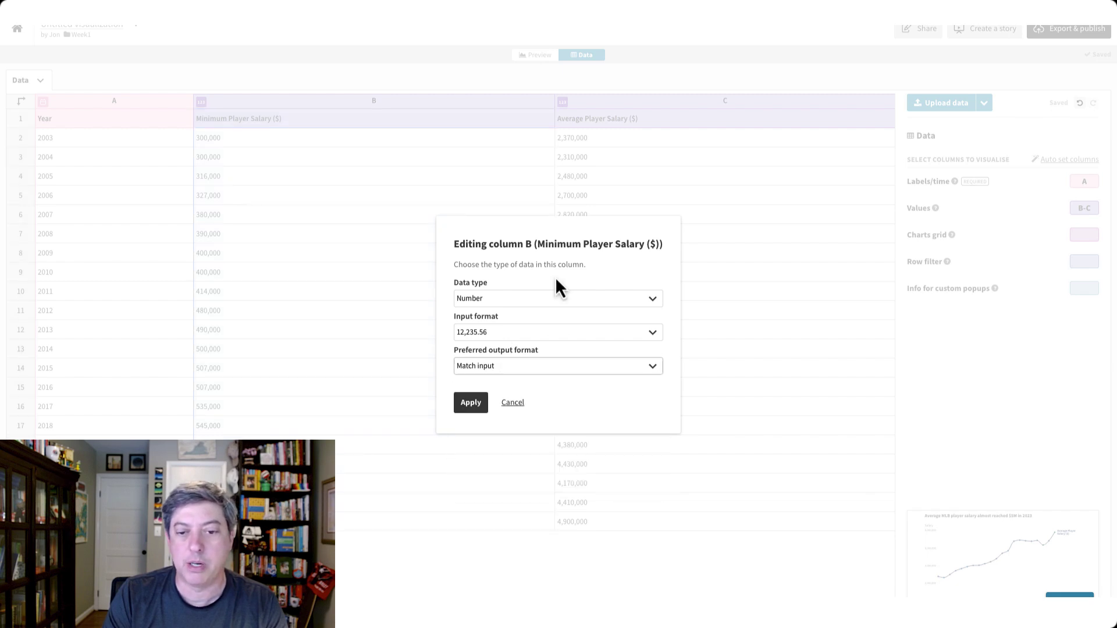
pyautogui.click(515, 403)
pyautogui.click(533, 55)
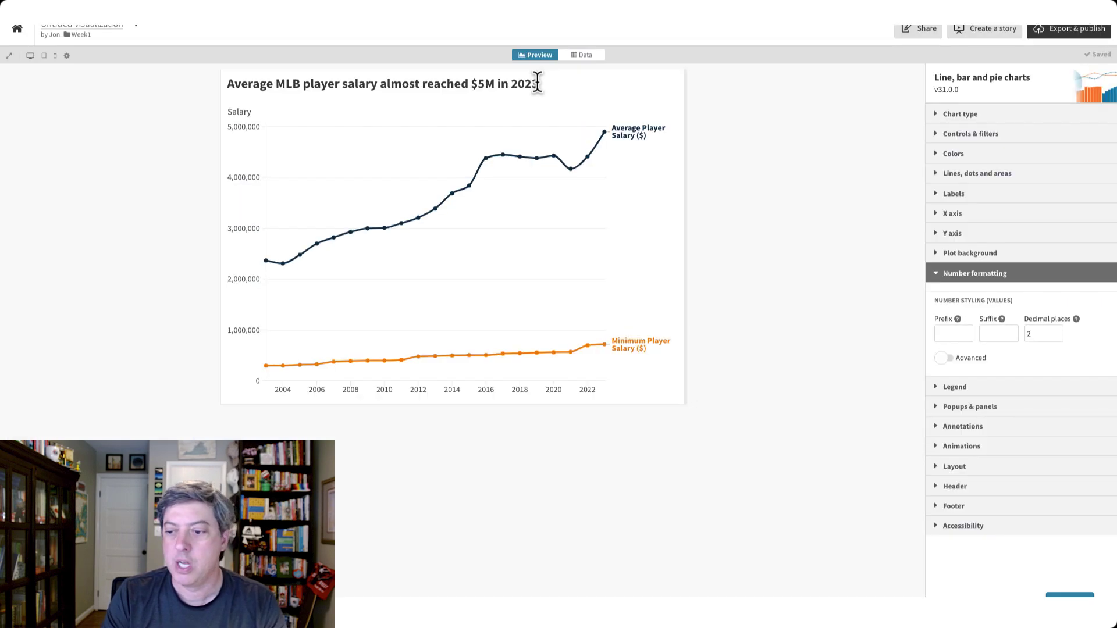
# - Format the chart values with a $ prefix and divide them by 1000000
pyautogui.click(942, 333)
pyautogui.write('$')
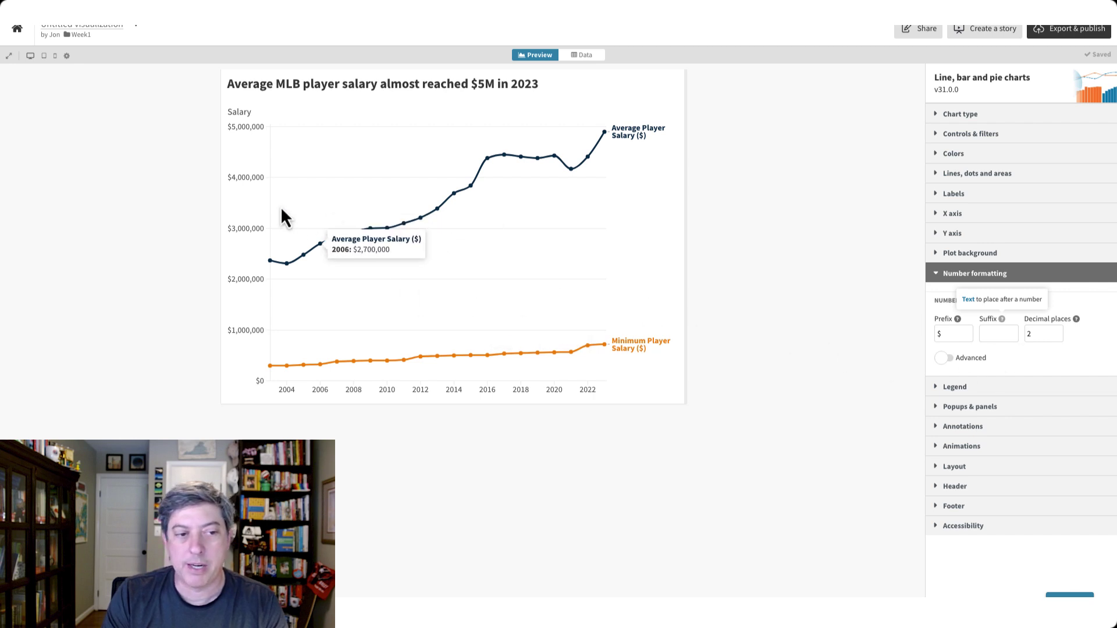
pyautogui.click(945, 358)
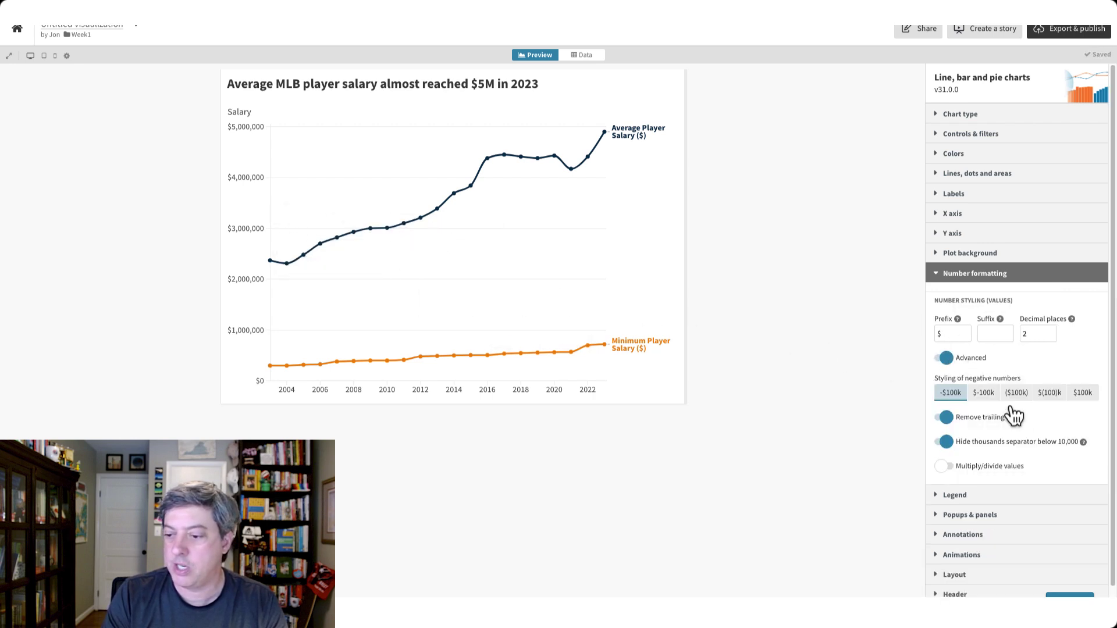
pyautogui.click(945, 466)
pyautogui.click(1010, 491)
pyautogui.click(1028, 527)
pyautogui.click(1077, 491)
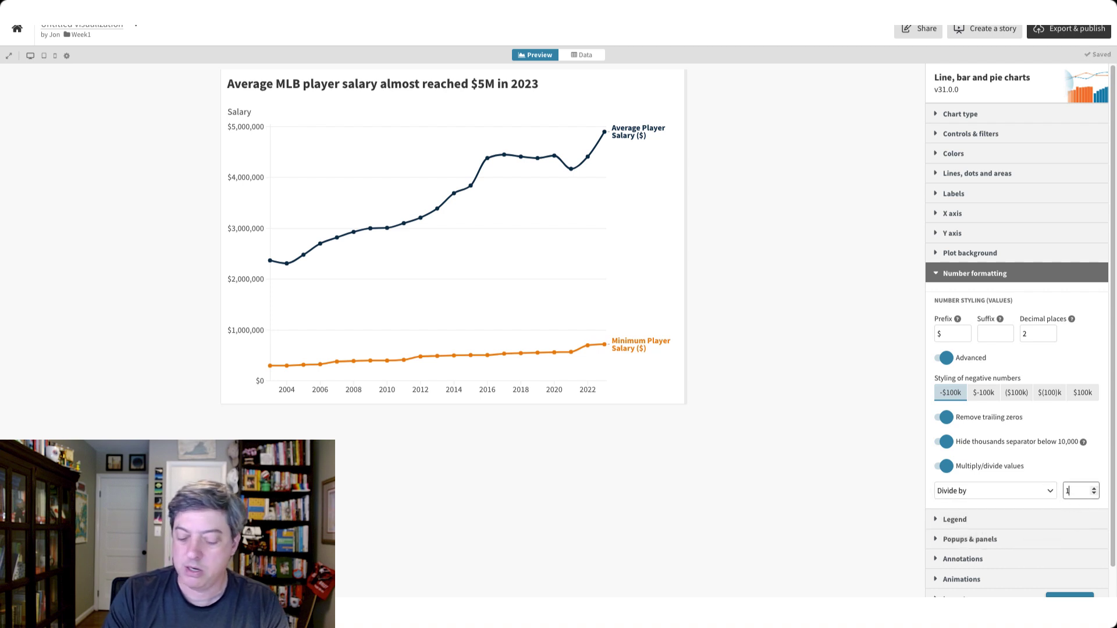
pyautogui.write('000000')
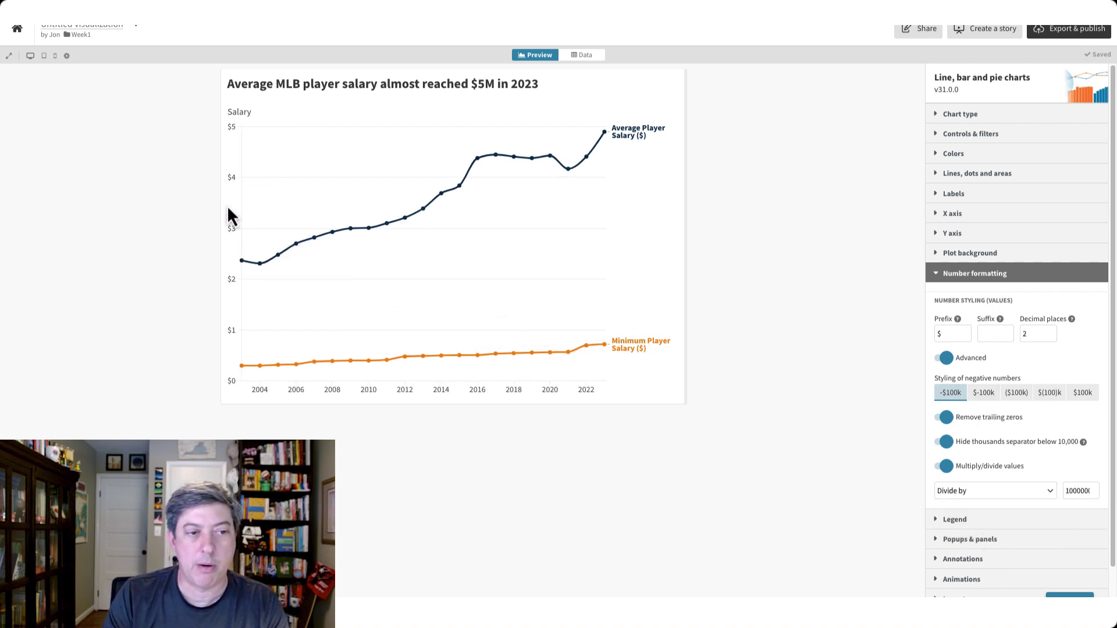
pyautogui.moveTo(289, 250)
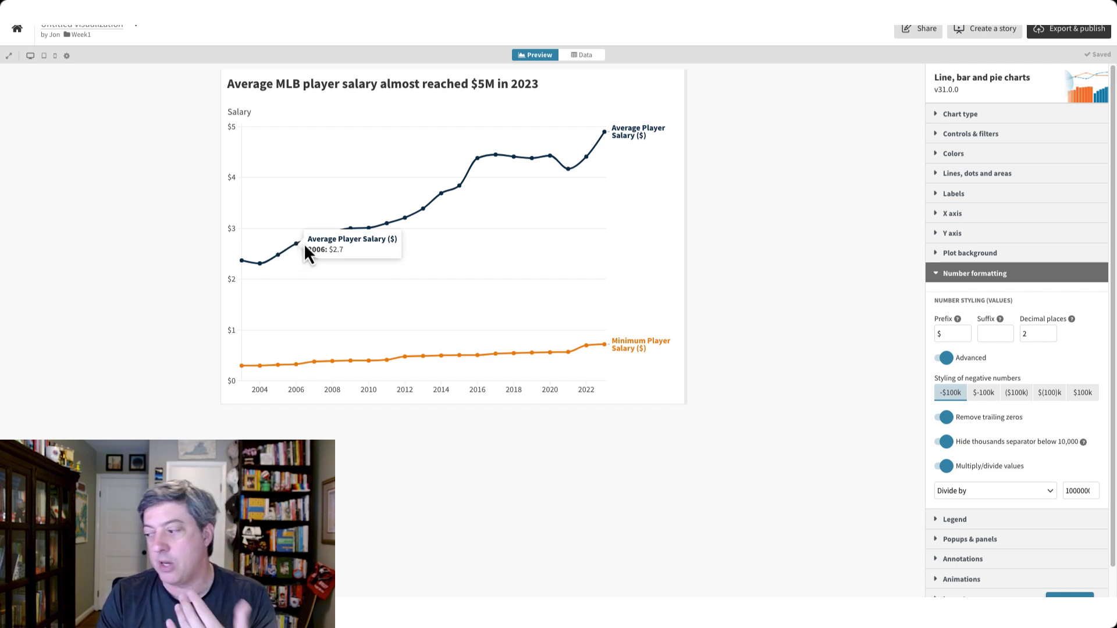
pyautogui.moveTo(330, 238)
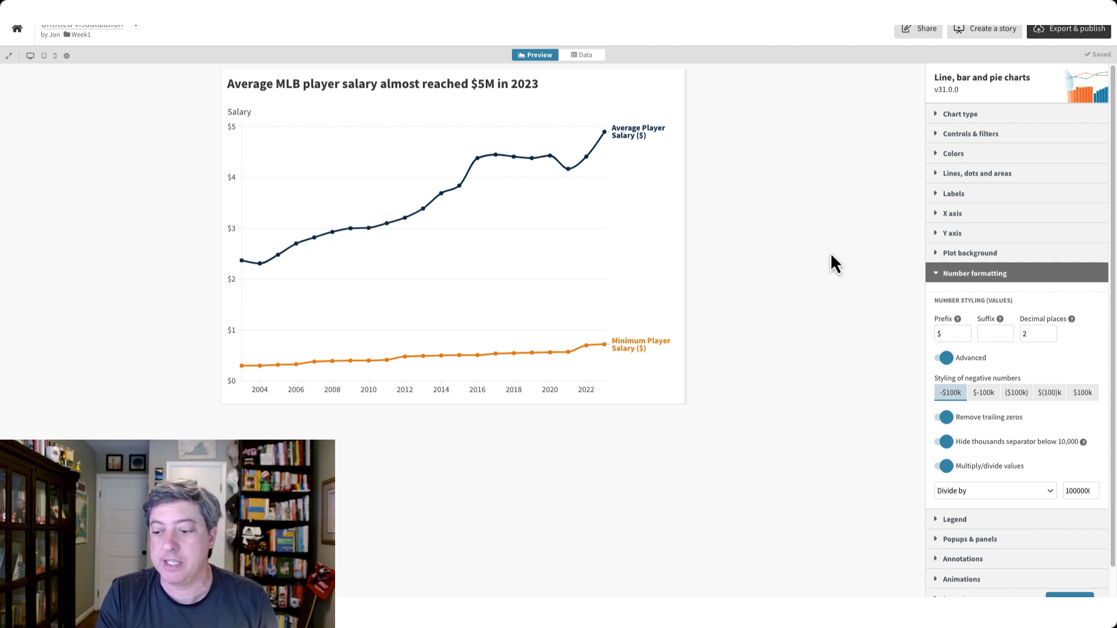
pyautogui.click(933, 276)
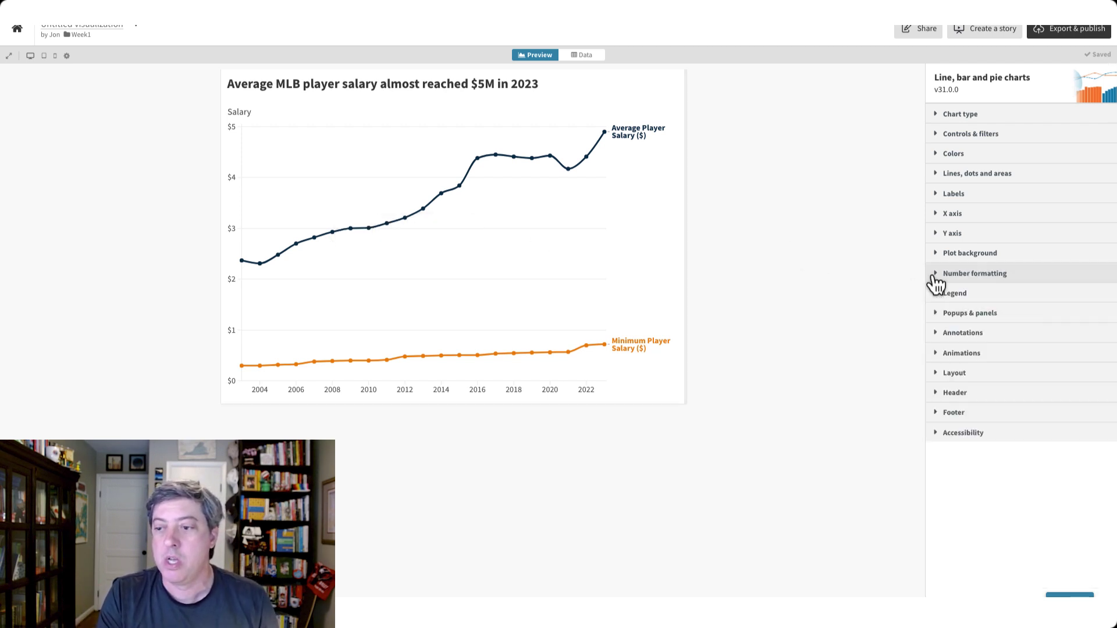
# - Turn on the chart legend and hide the labels on the lines
pyautogui.click(951, 315)
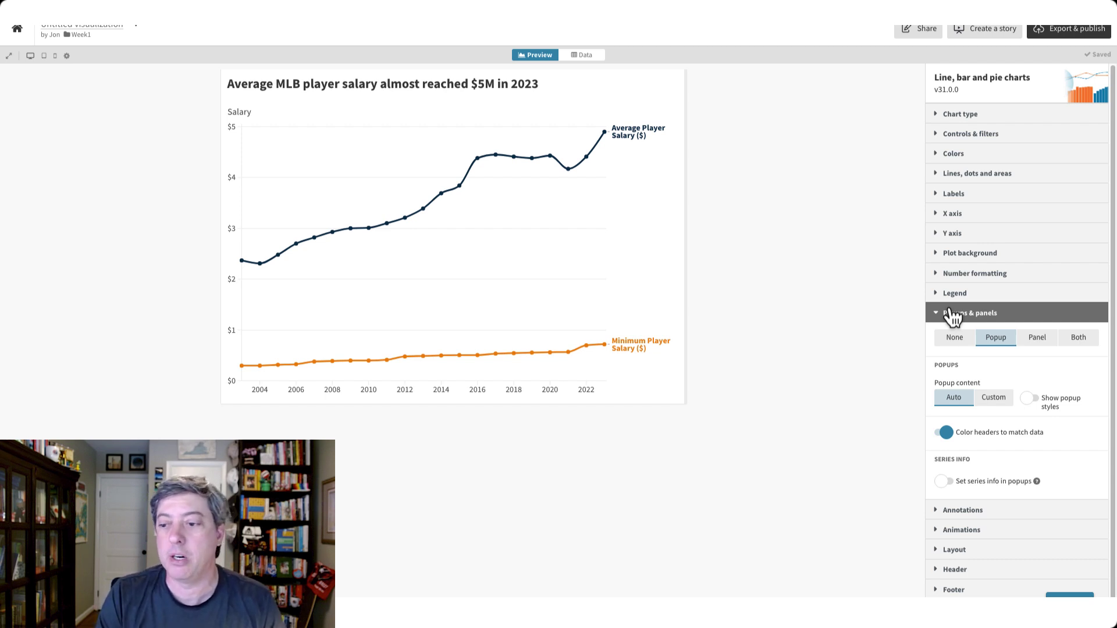
pyautogui.click(952, 316)
pyautogui.click(955, 294)
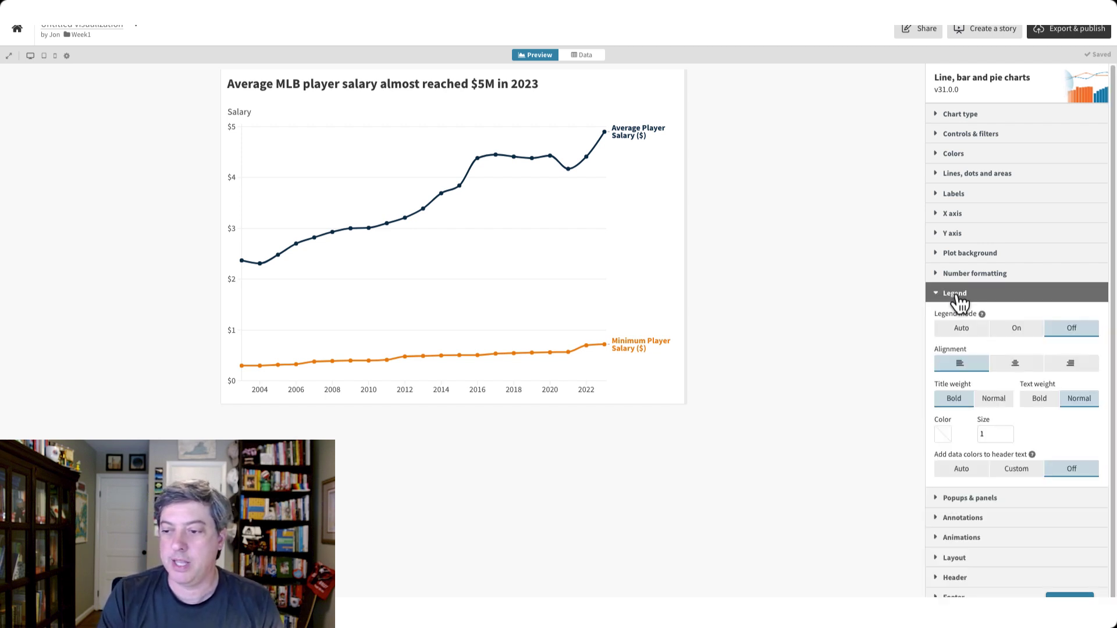
pyautogui.click(1017, 327)
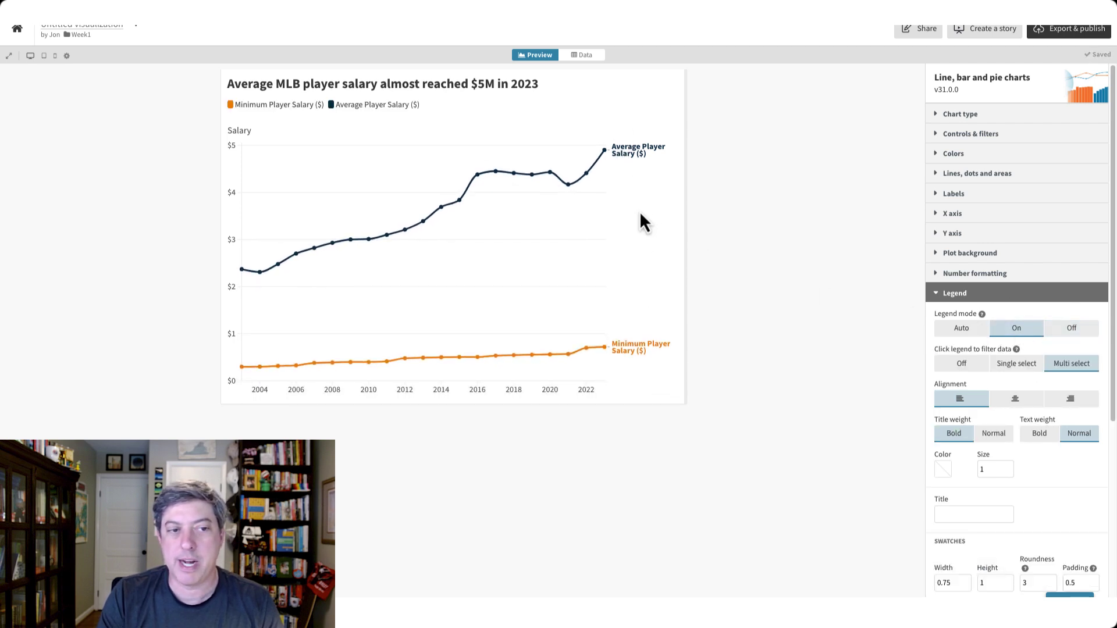
pyautogui.click(945, 195)
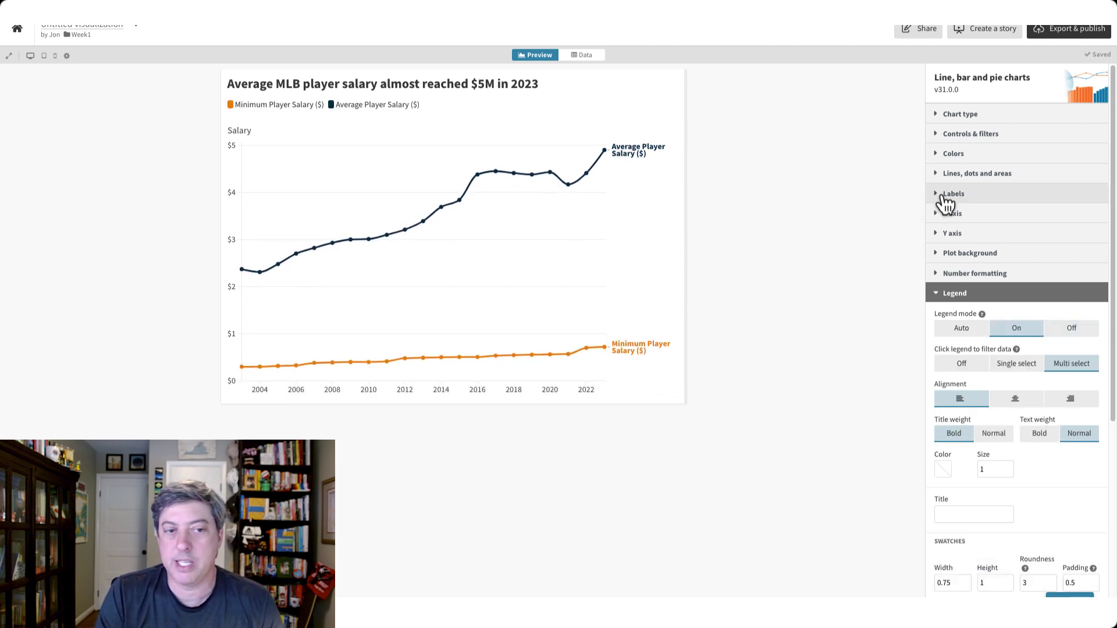
pyautogui.click(943, 244)
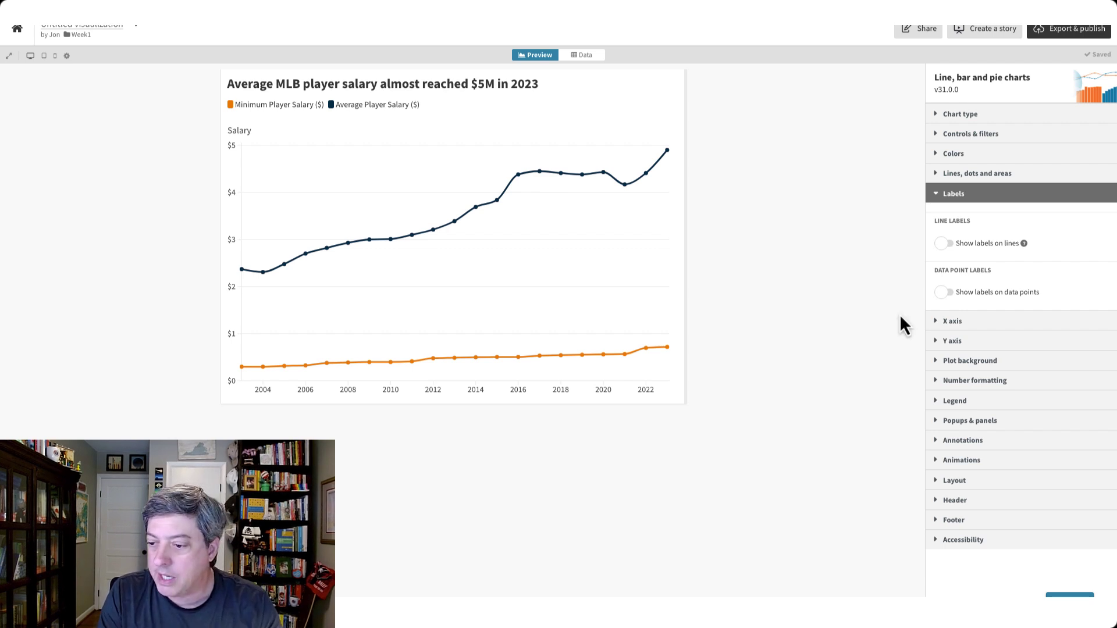
# - Change the Y axis title to "Salary ($Millions)"
pyautogui.click(962, 342)
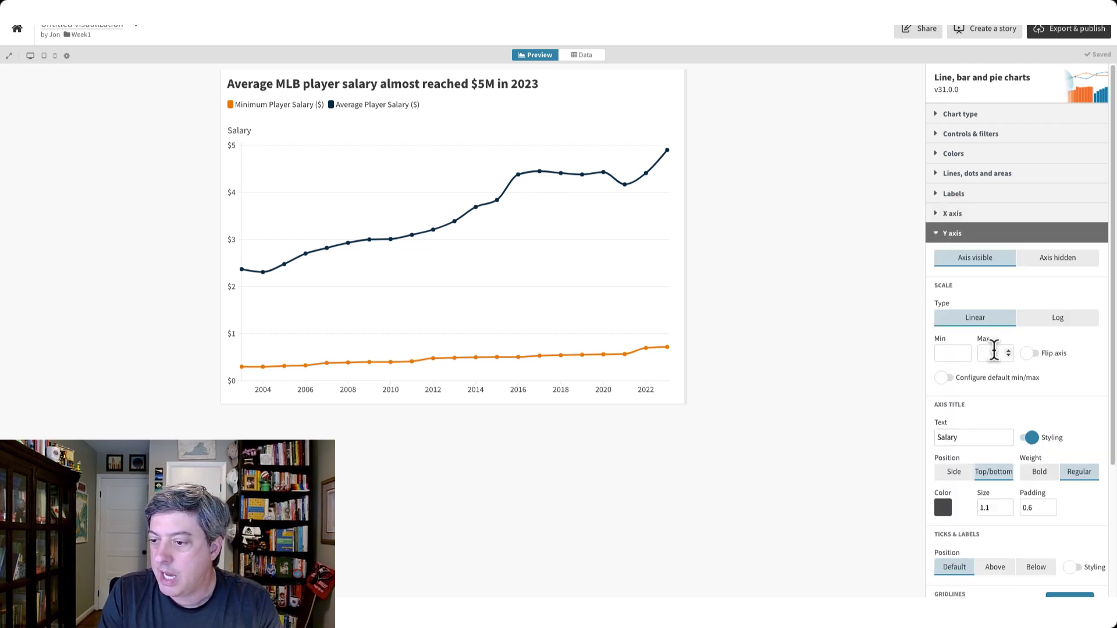
pyautogui.click(978, 438)
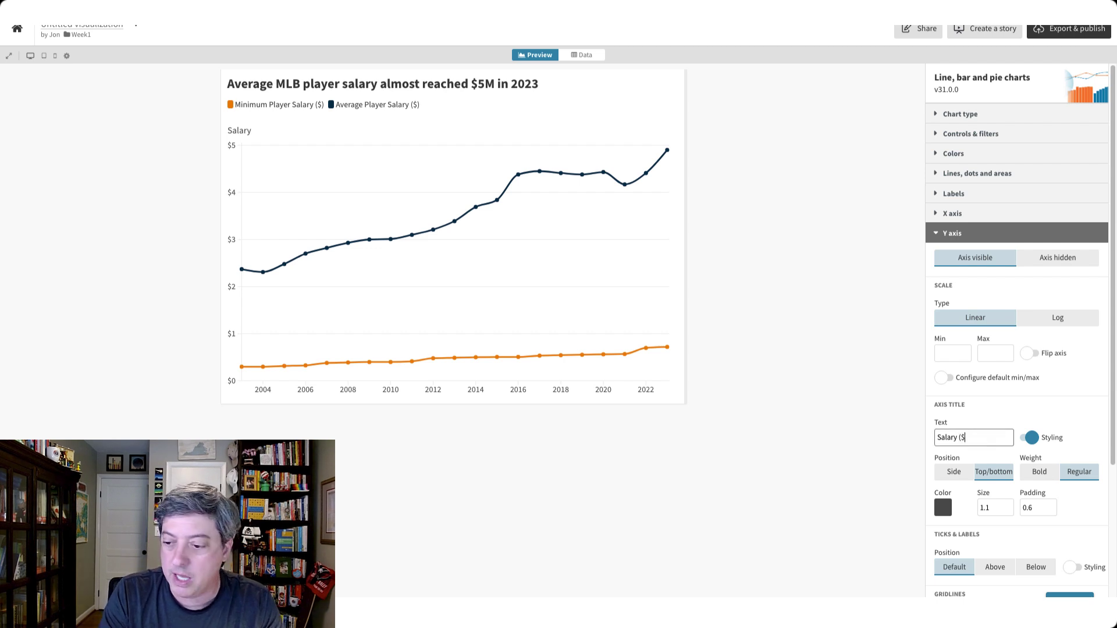
pyautogui.write('($Millions)')
pyautogui.click(838, 375)
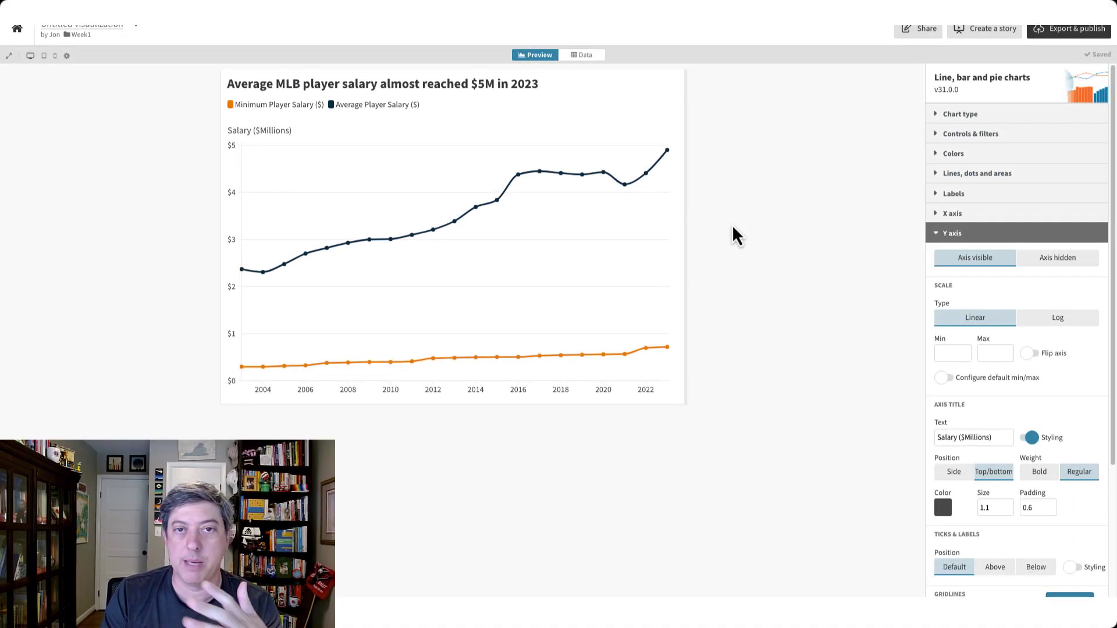
pyautogui.click(938, 237)
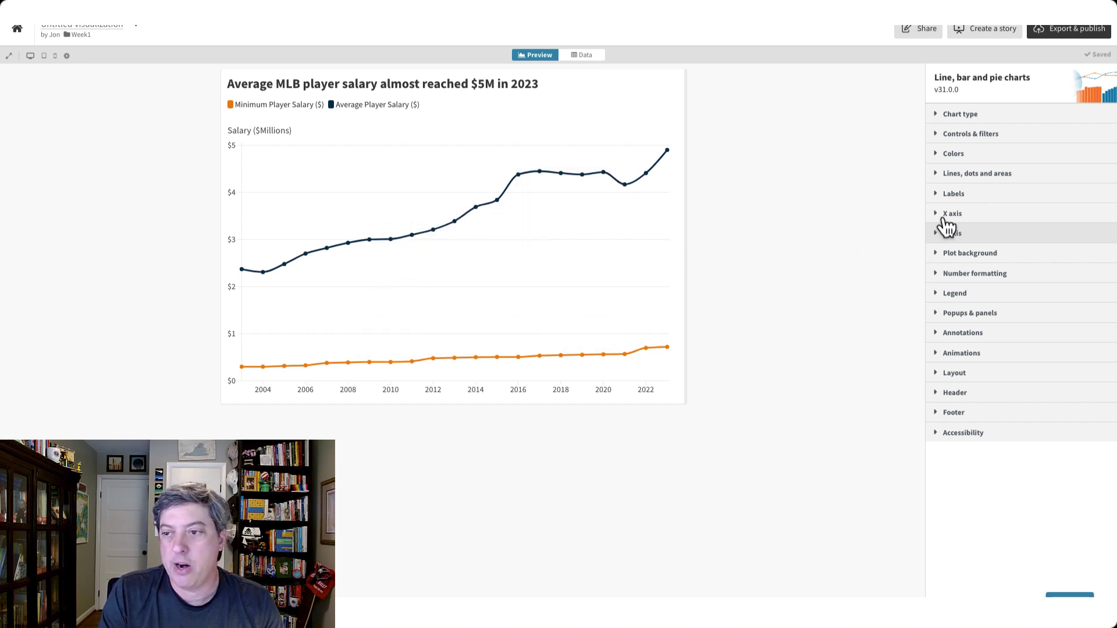
# - Shade the area between the chart lines, specified as "Minimum Player Salary ($):: Average Player Salary ($)"
pyautogui.click(940, 175)
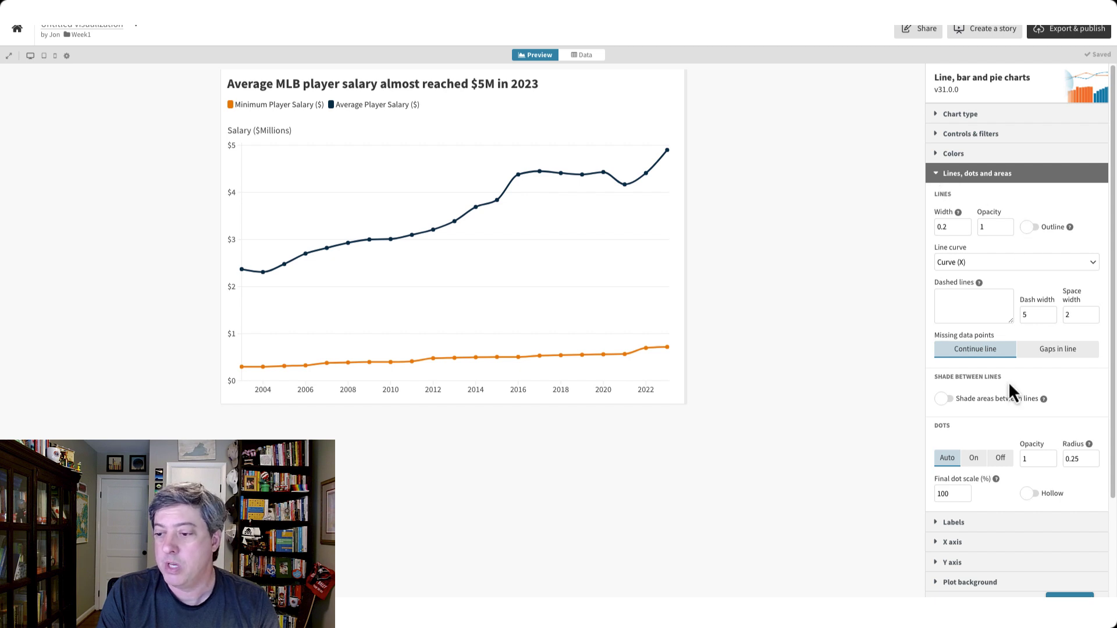
pyautogui.click(945, 399)
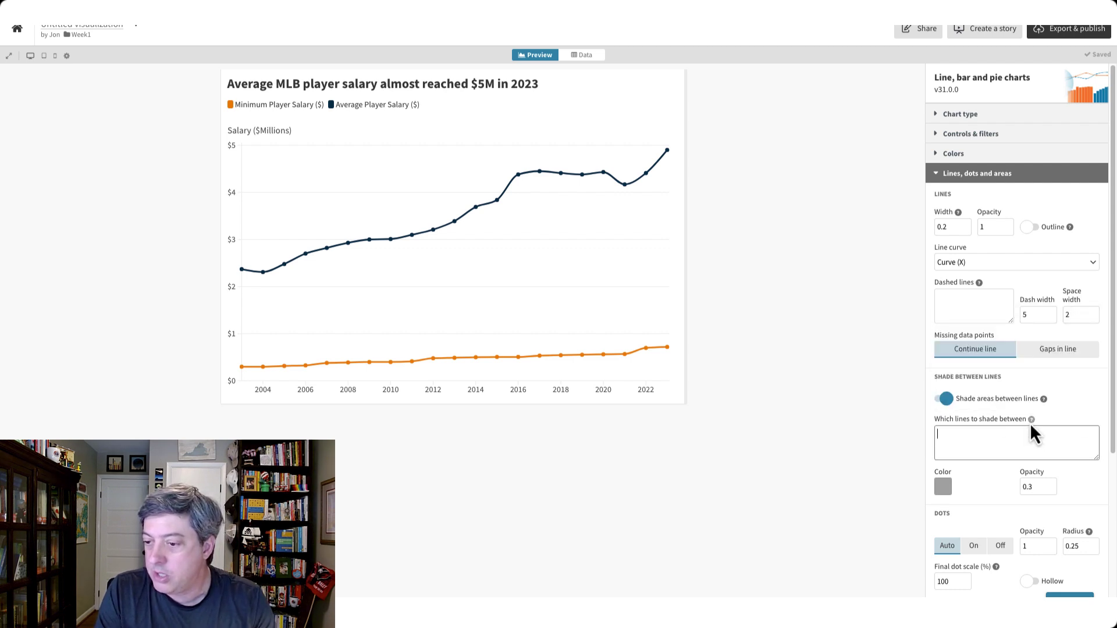
pyautogui.moveTo(1031, 424)
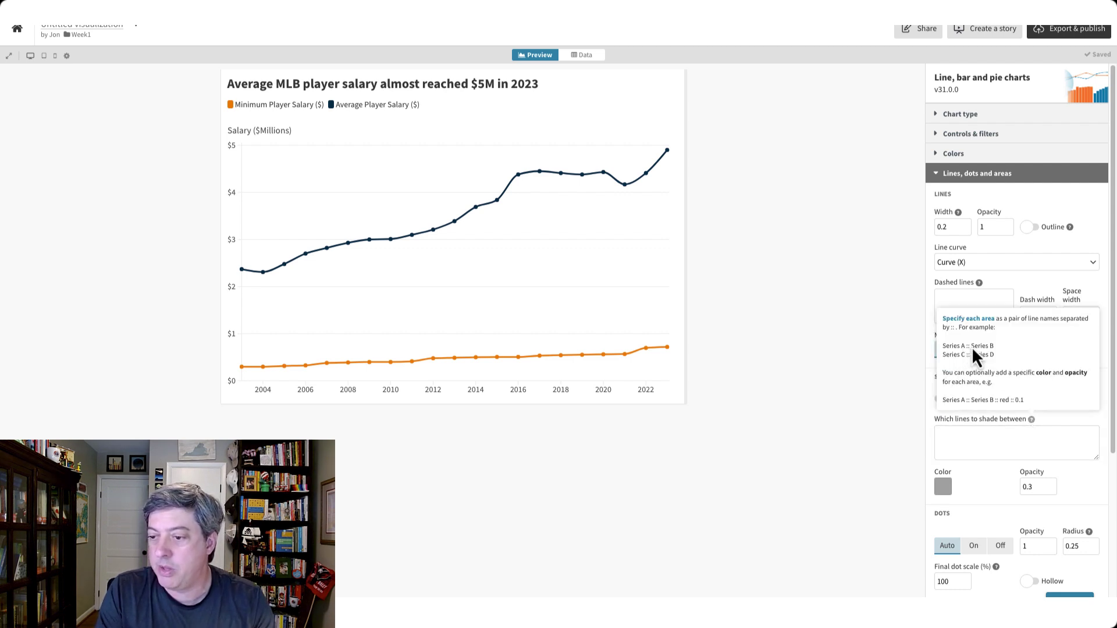
pyautogui.click(988, 431)
pyautogui.write('o    Minimum Player Salary ($):: Average Player Salary ($)')
pyautogui.click(949, 436)
pyautogui.press('BackSpace')
pyautogui.press('BackSpace')
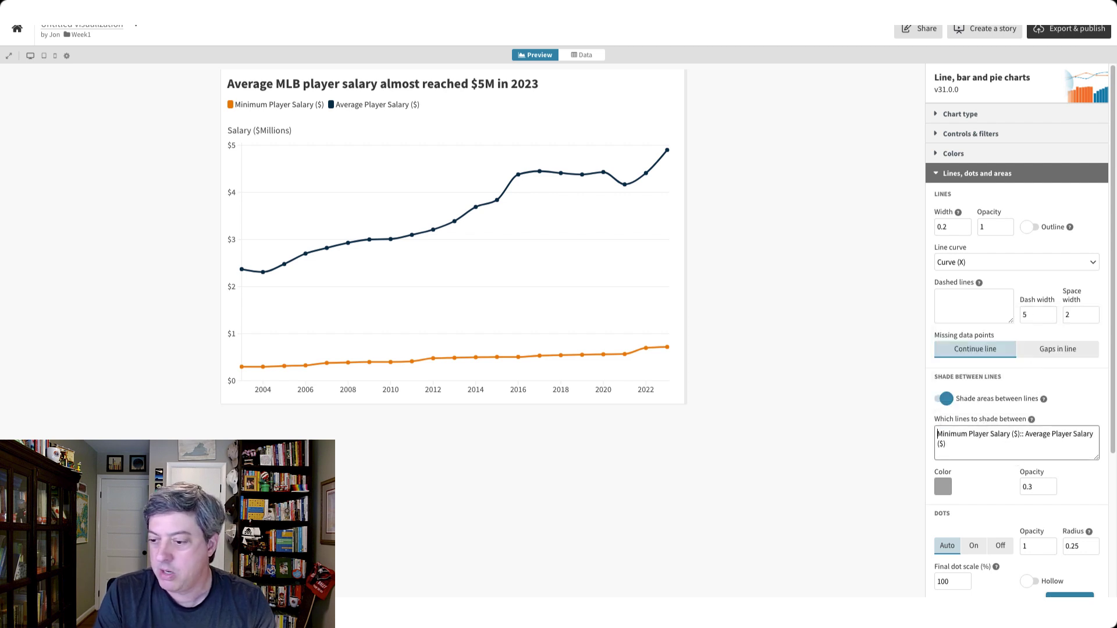
pyautogui.click(858, 415)
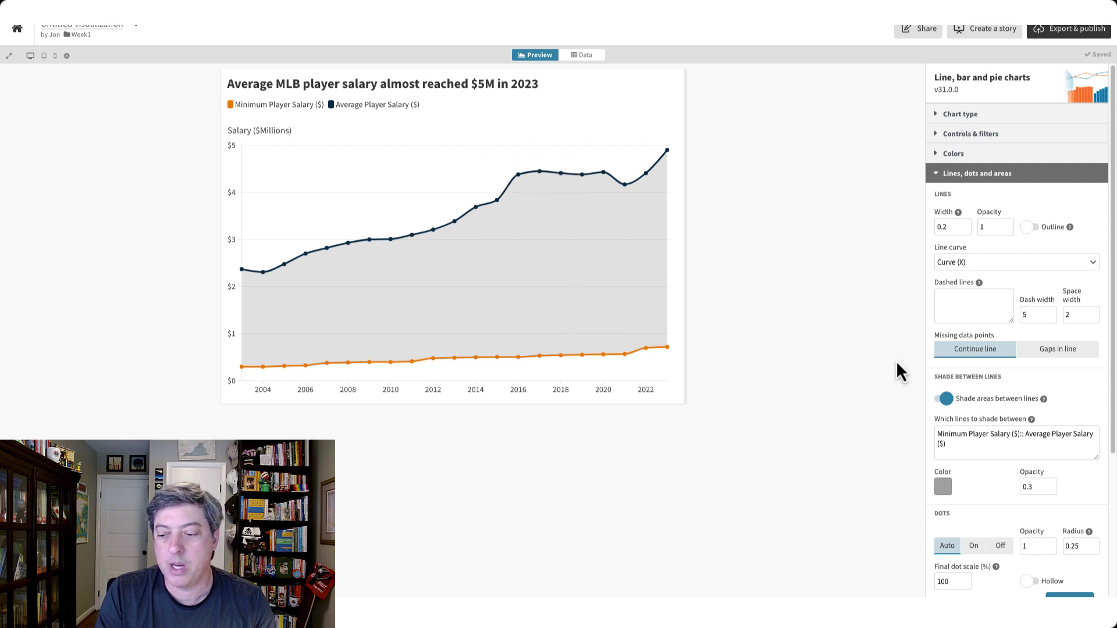
# - Change the color of the shading between the two salary lines to a lighter gray
pyautogui.click(941, 487)
pyautogui.moveTo(835, 298); pyautogui.dragTo(783, 269)
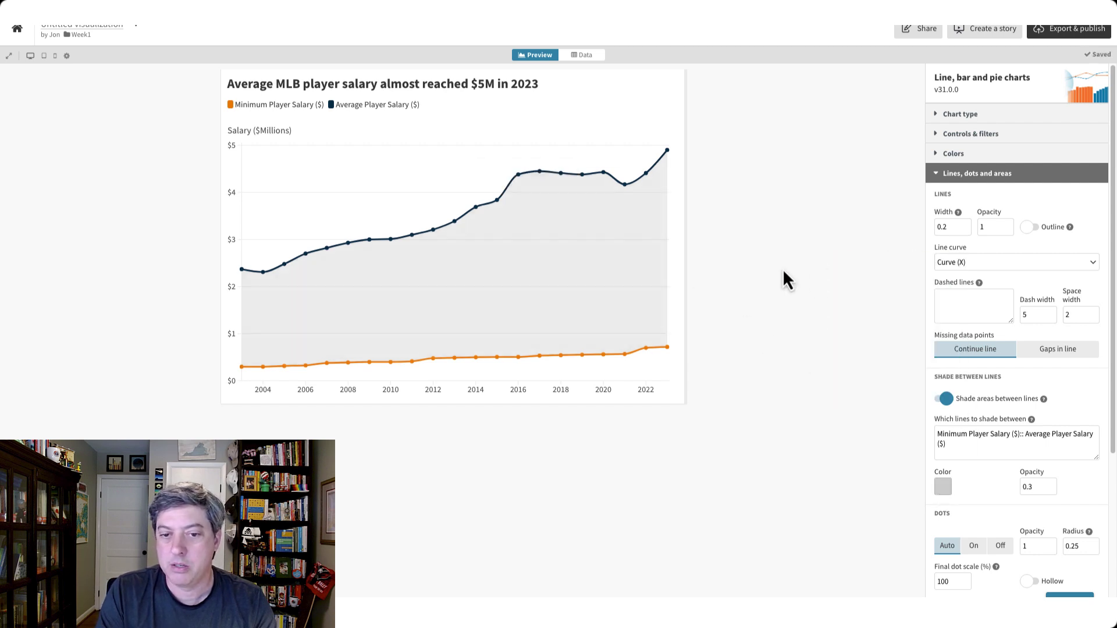
pyautogui.click(942, 487)
pyautogui.moveTo(833, 269); pyautogui.dragTo(830, 277)
pyautogui.click(776, 298)
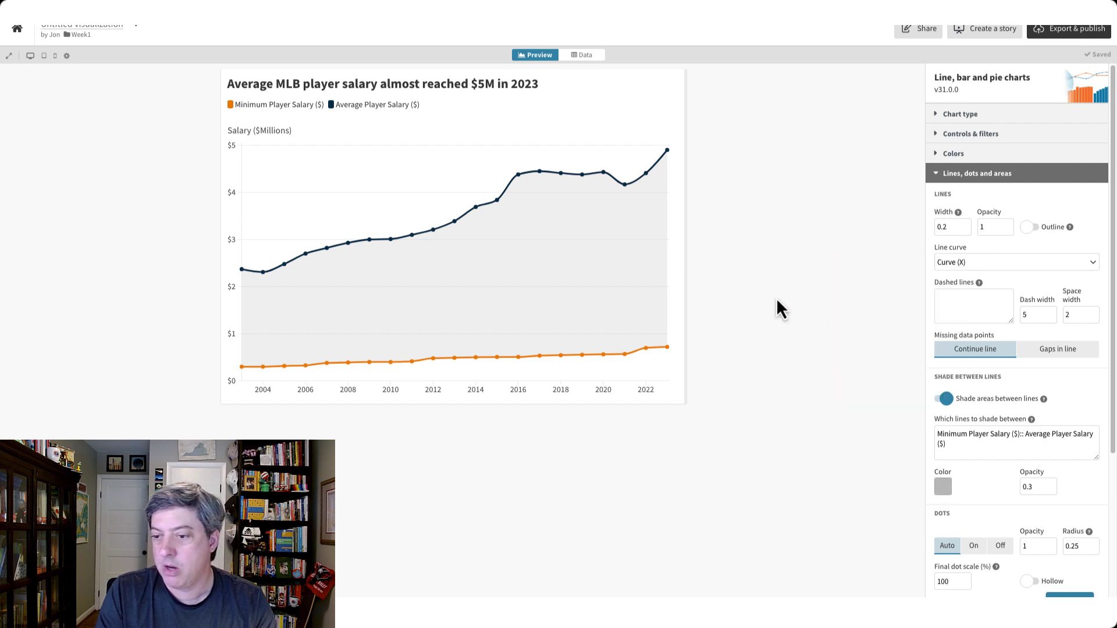
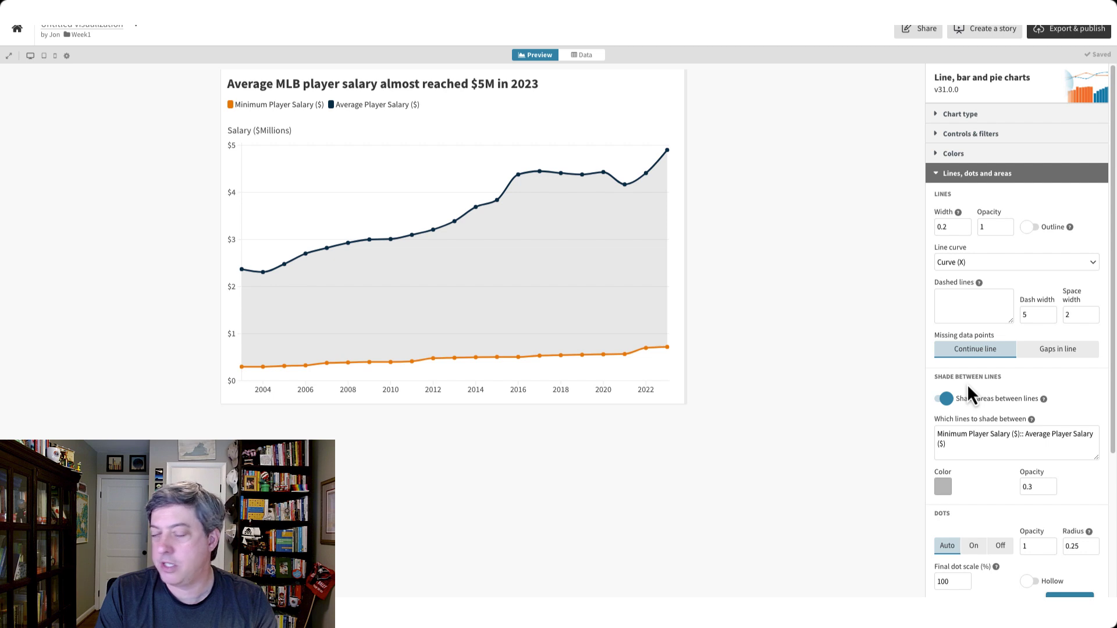
pyautogui.click(944, 178)
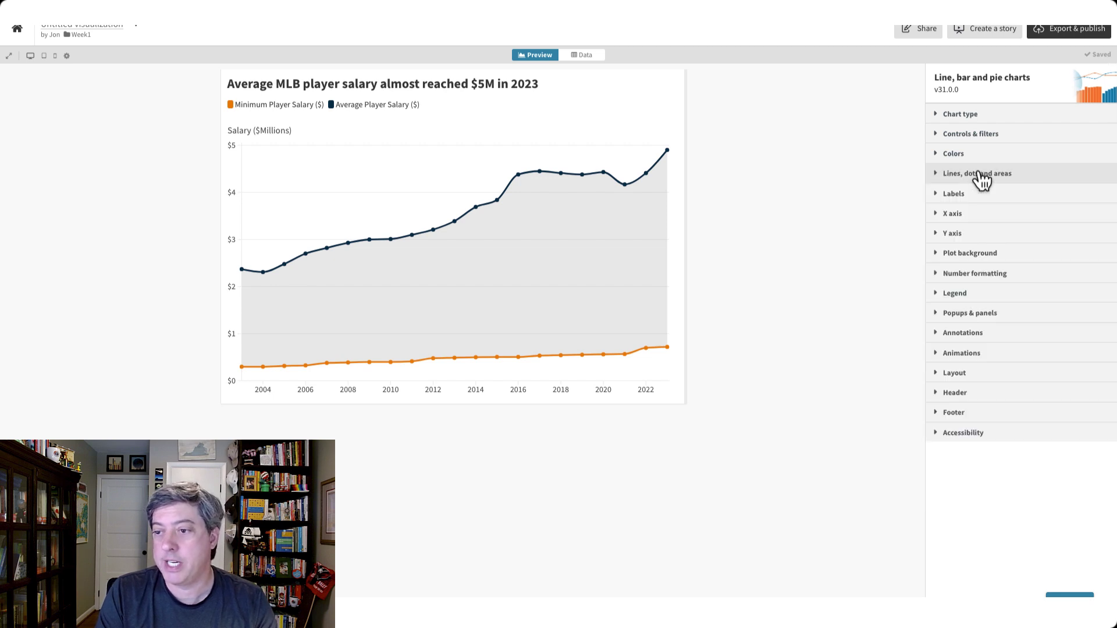
# - Turn on X axis highlights and add the range highlight "COVID-19 :: 2020>>2022"
pyautogui.click(982, 336)
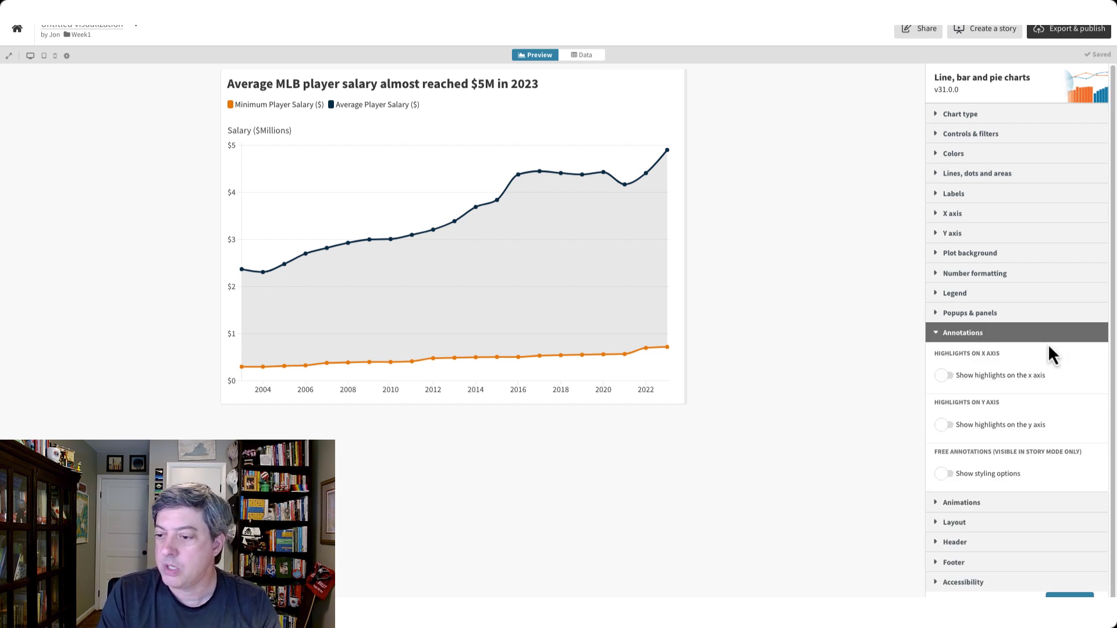
pyautogui.click(949, 379)
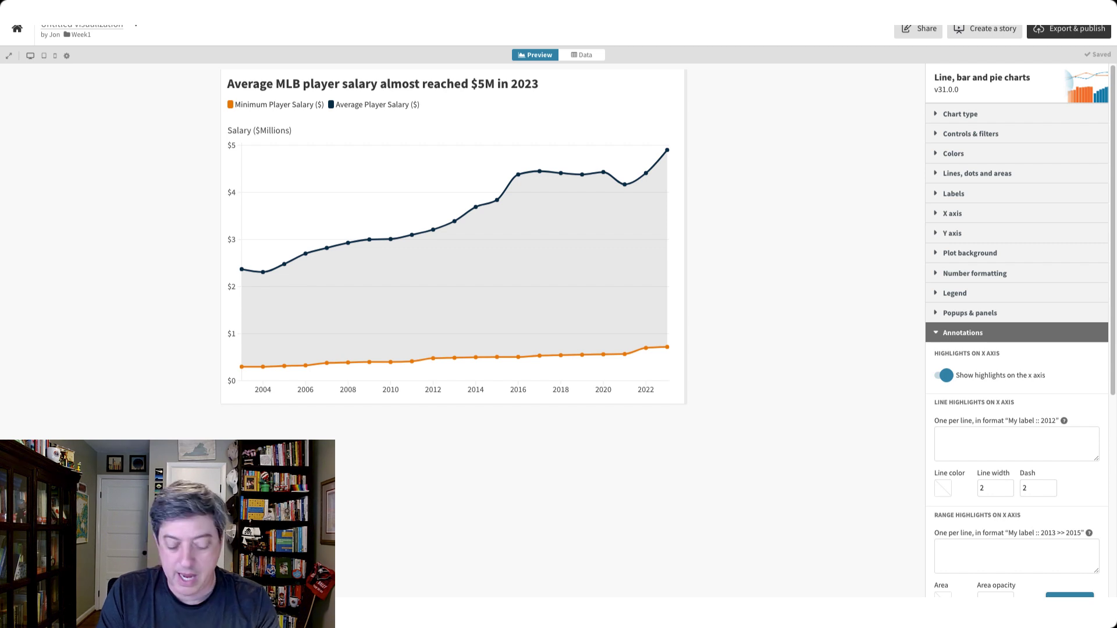
pyautogui.click(947, 551)
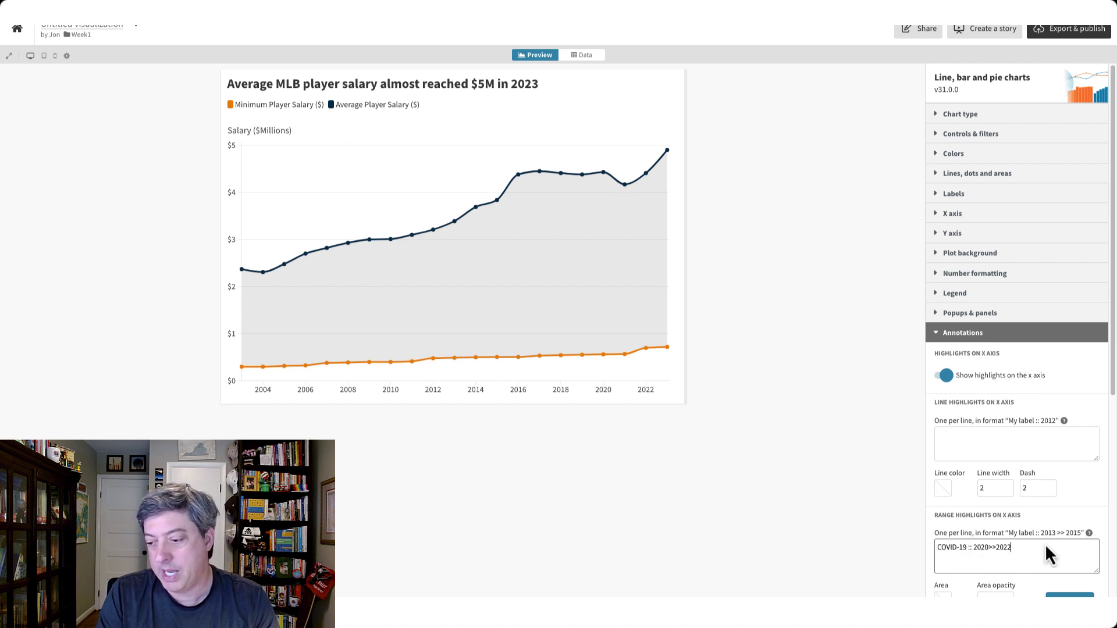
pyautogui.scroll(-3, 1033, 528)
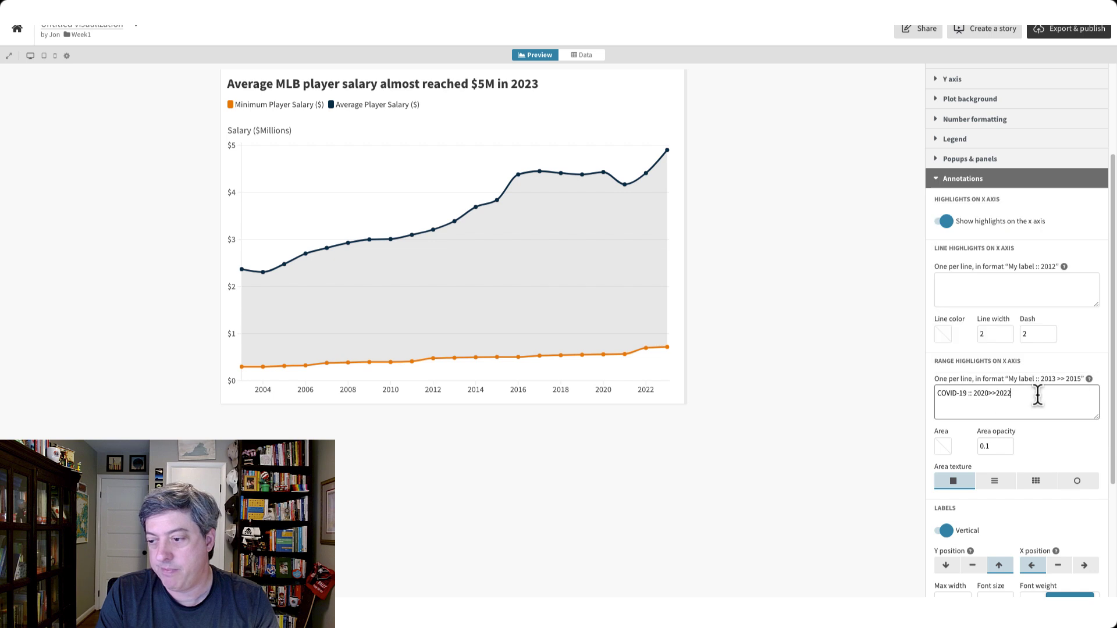
pyautogui.click(871, 398)
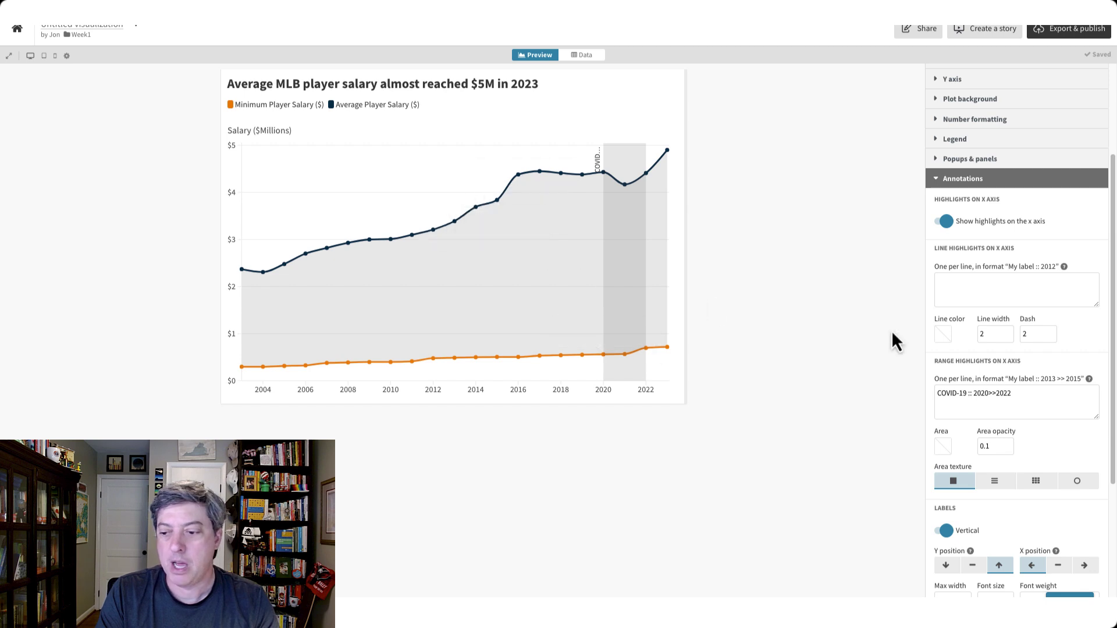
pyautogui.click(968, 396)
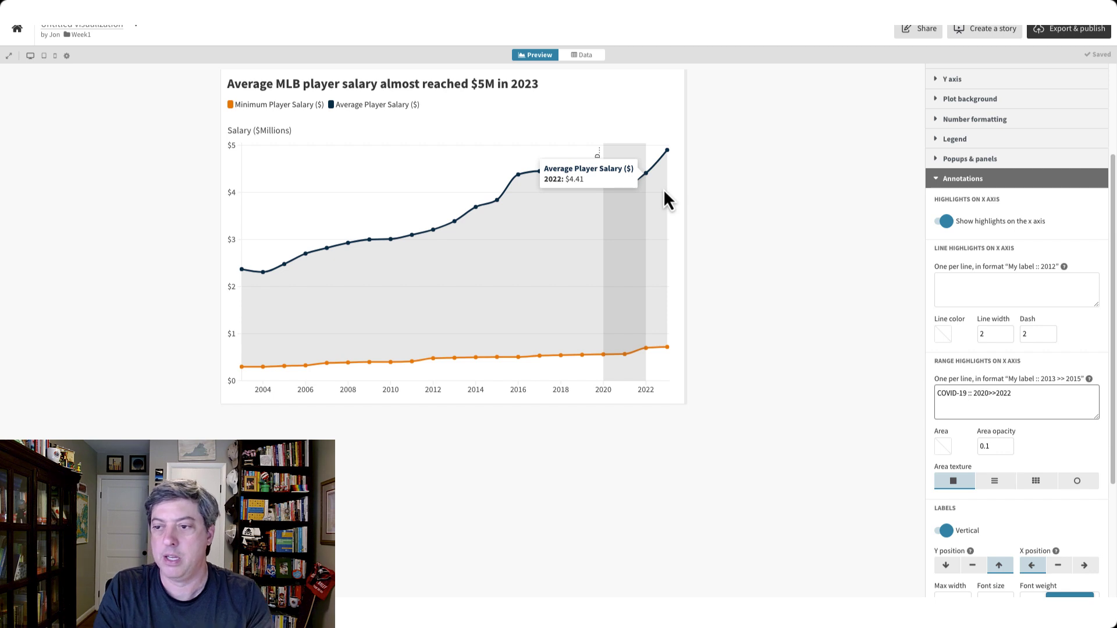
pyautogui.click(945, 181)
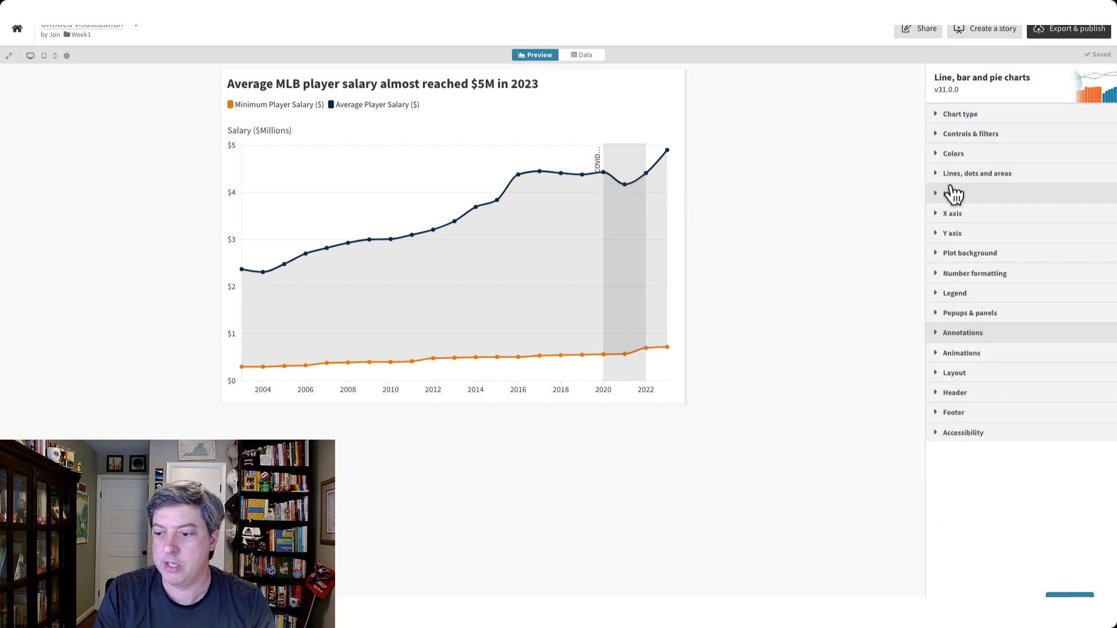
# - Review the chart's layout options for font, background, maximum width, section order, spacing, margins and borders
pyautogui.click(953, 381)
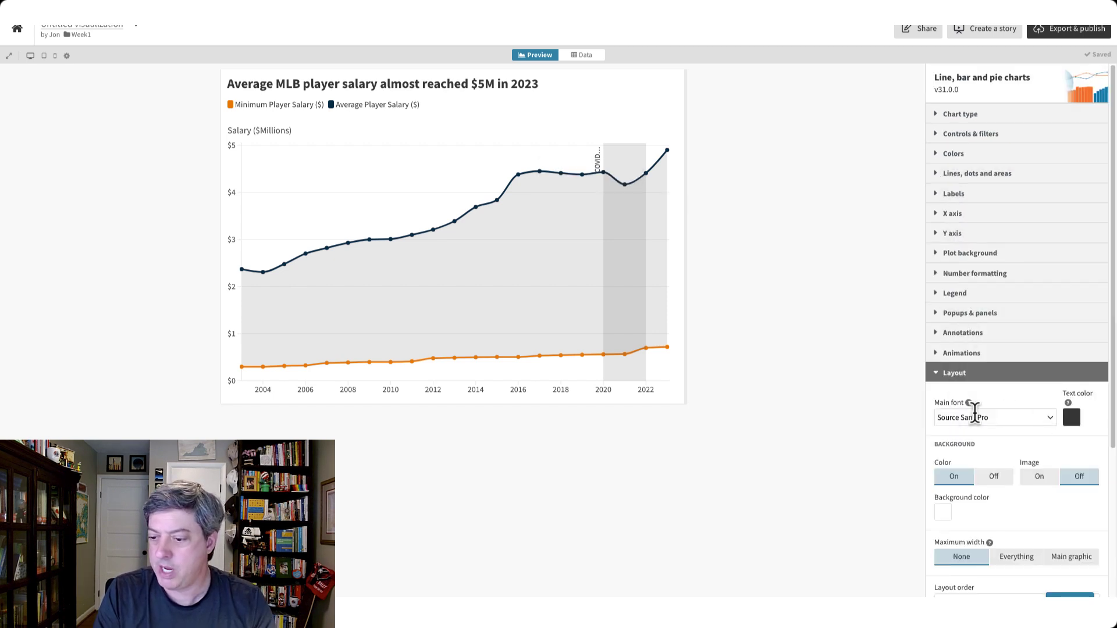
pyautogui.scroll(-3, 972, 419)
pyautogui.scroll(-1, 975, 427)
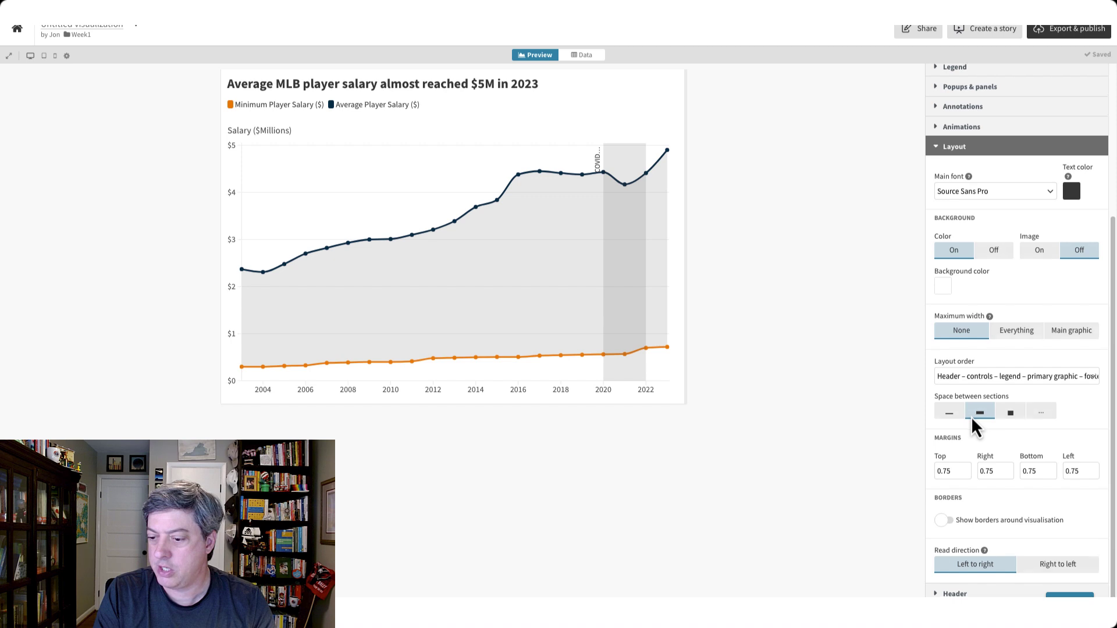
pyautogui.scroll(-1, 948, 454)
pyautogui.scroll(5, 992, 436)
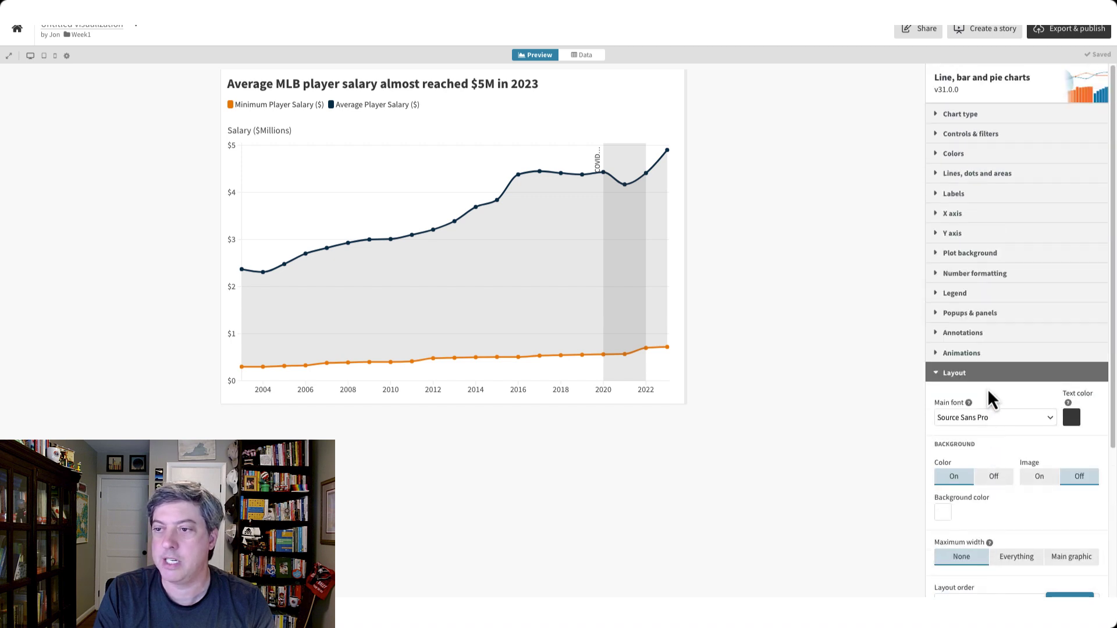
pyautogui.click(948, 377)
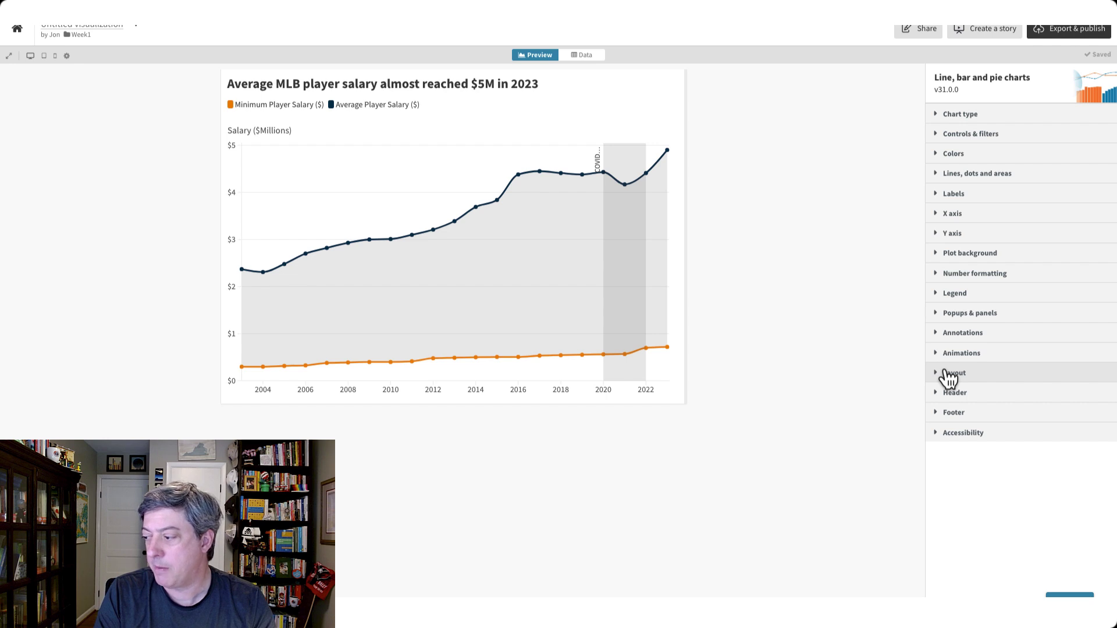
# - Add a footer source named "B2VB Week #1" to the chart
pyautogui.click(951, 414)
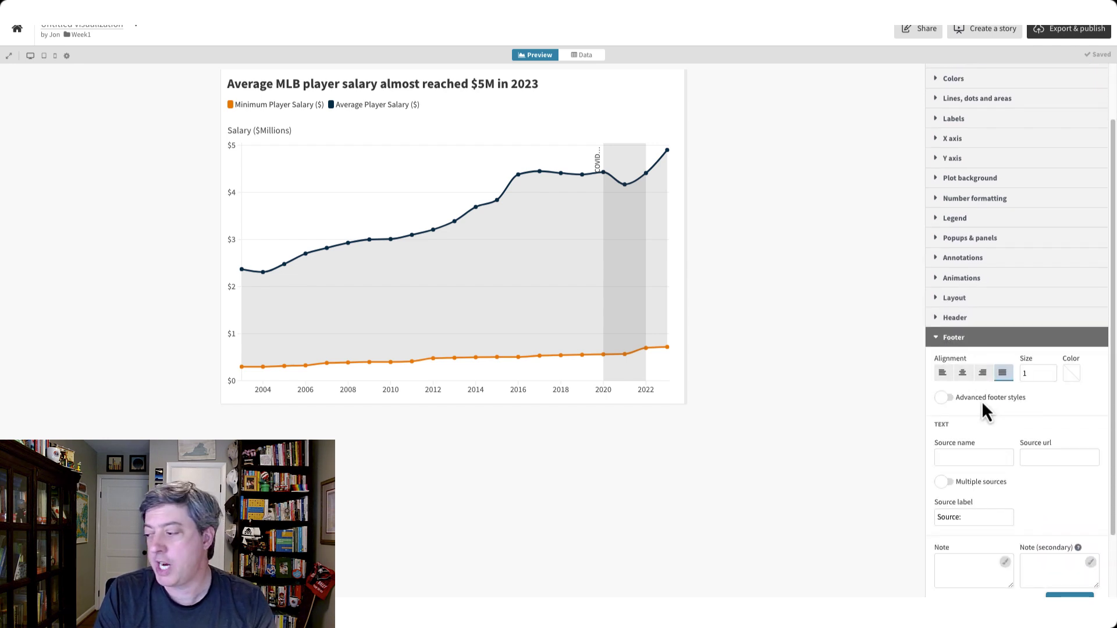
pyautogui.click(985, 456)
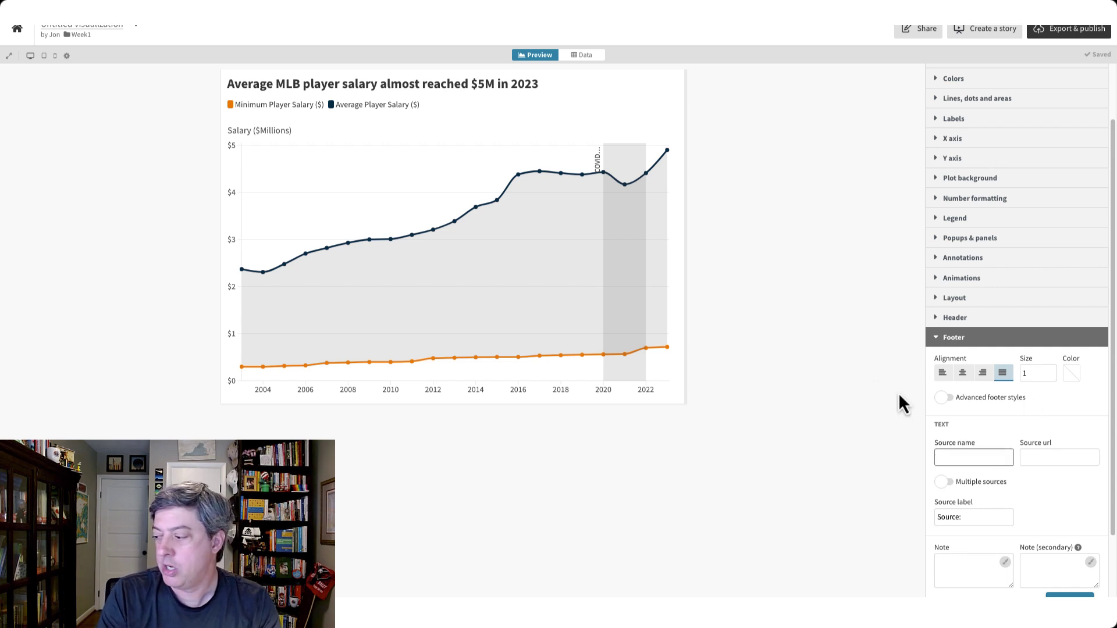
pyautogui.write('B2')
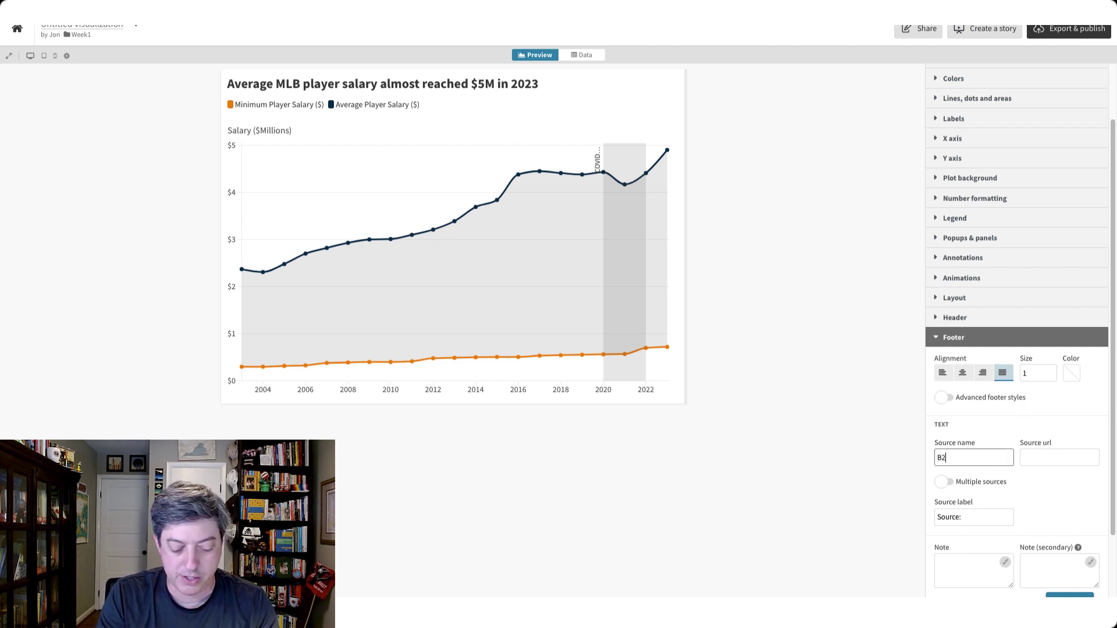
pyautogui.write('VB Week #1')
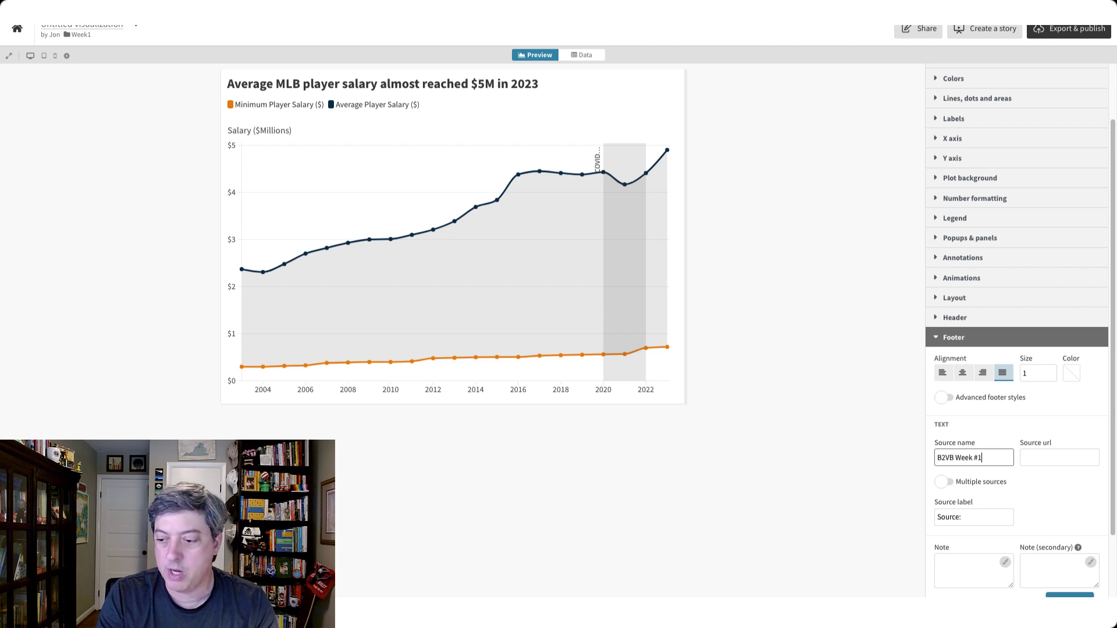
pyautogui.press('Tab')
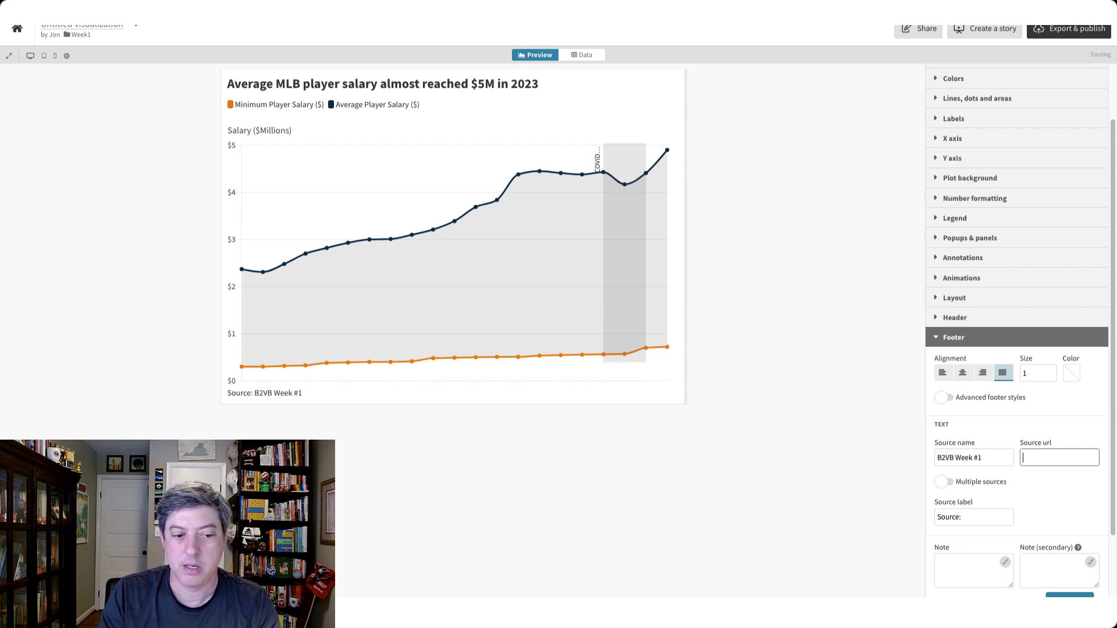
pyautogui.moveTo(253, 393); pyautogui.dragTo(220, 393)
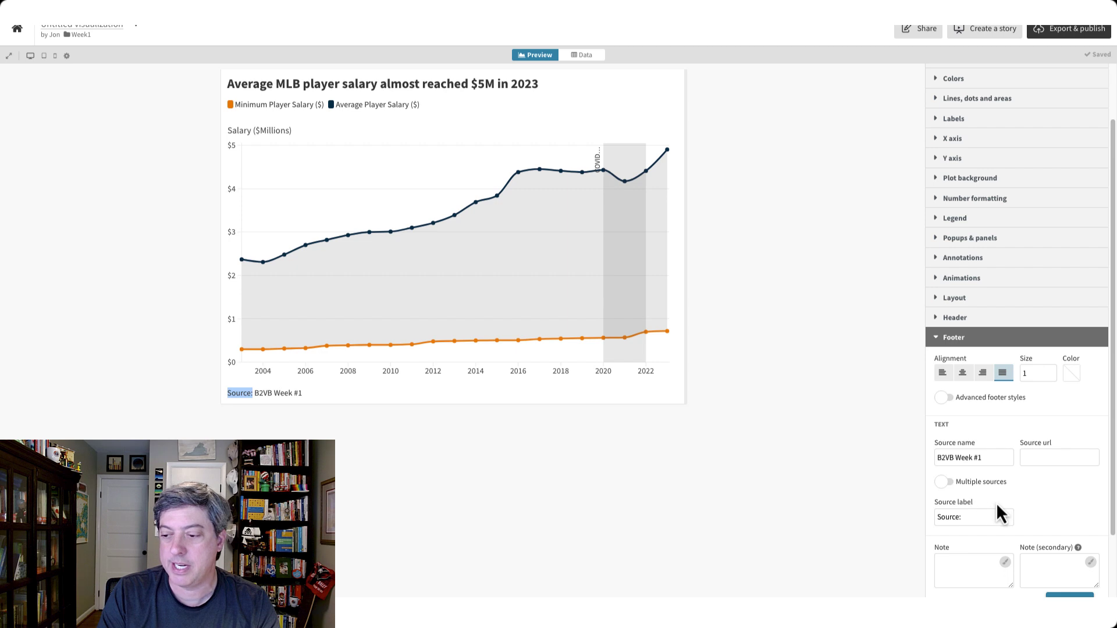
pyautogui.scroll(-1, 980, 508)
pyautogui.click(1039, 431)
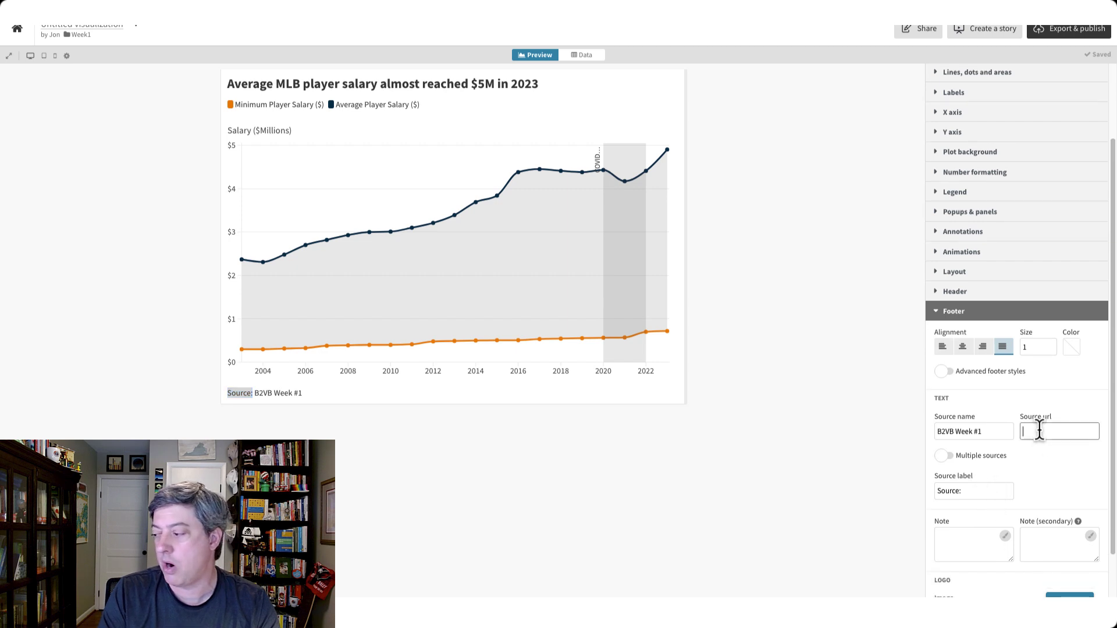
# - Enable the footer logo and upload B2VB_Logo.jpeg as its image
pyautogui.scroll(-3, 1024, 447)
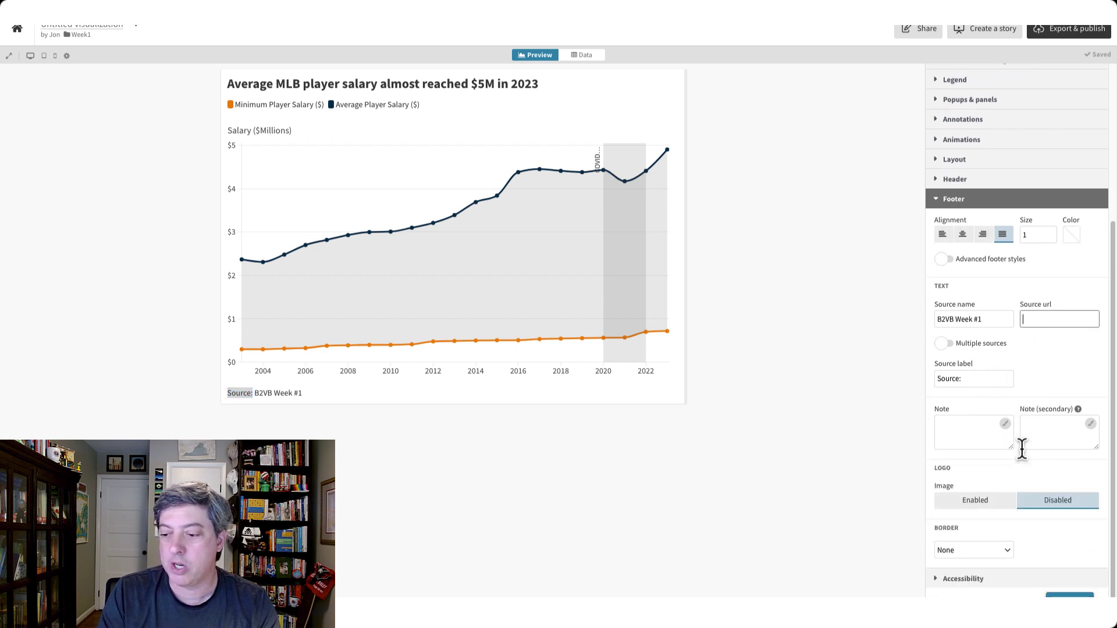
pyautogui.click(978, 498)
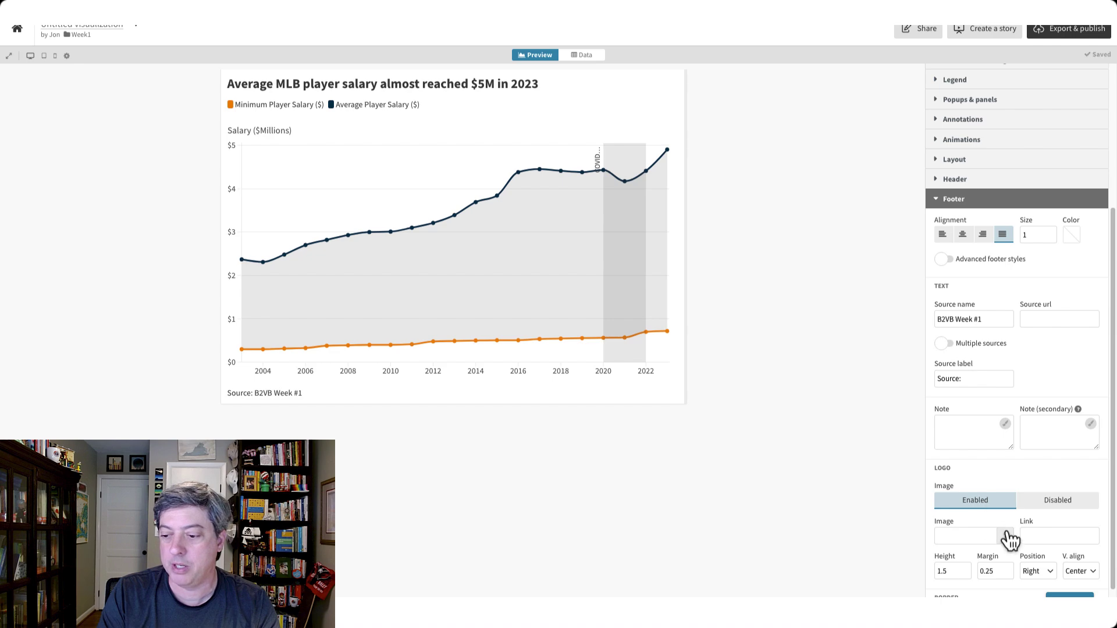
pyautogui.click(1005, 534)
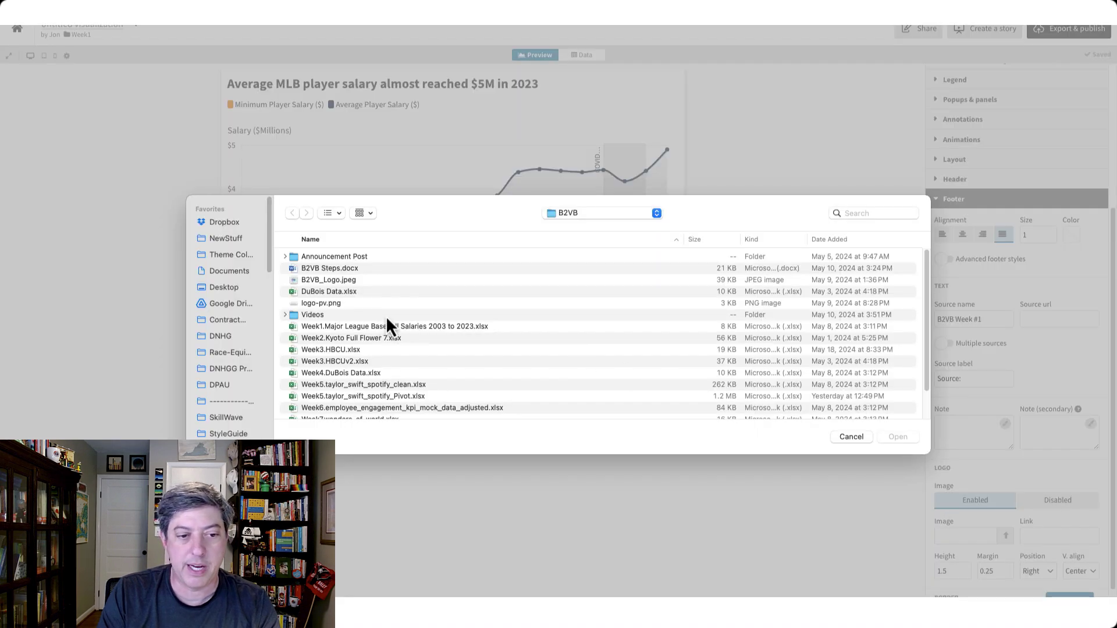
pyautogui.doubleClick(333, 280)
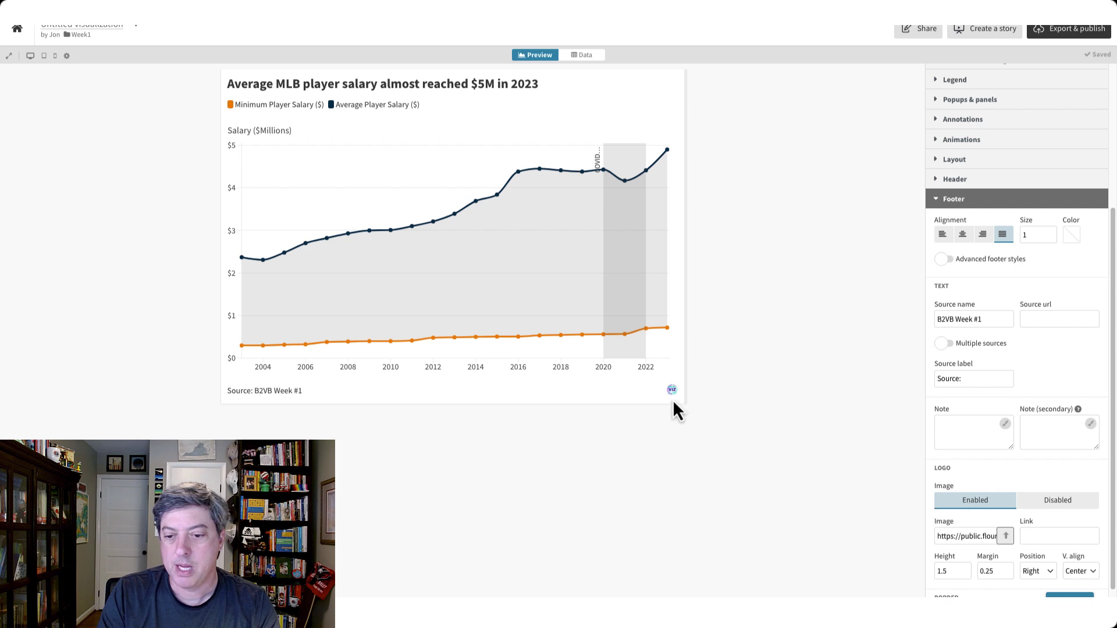
# - Increase the footer logo's height to 2.5
pyautogui.scroll(-3, 978, 529)
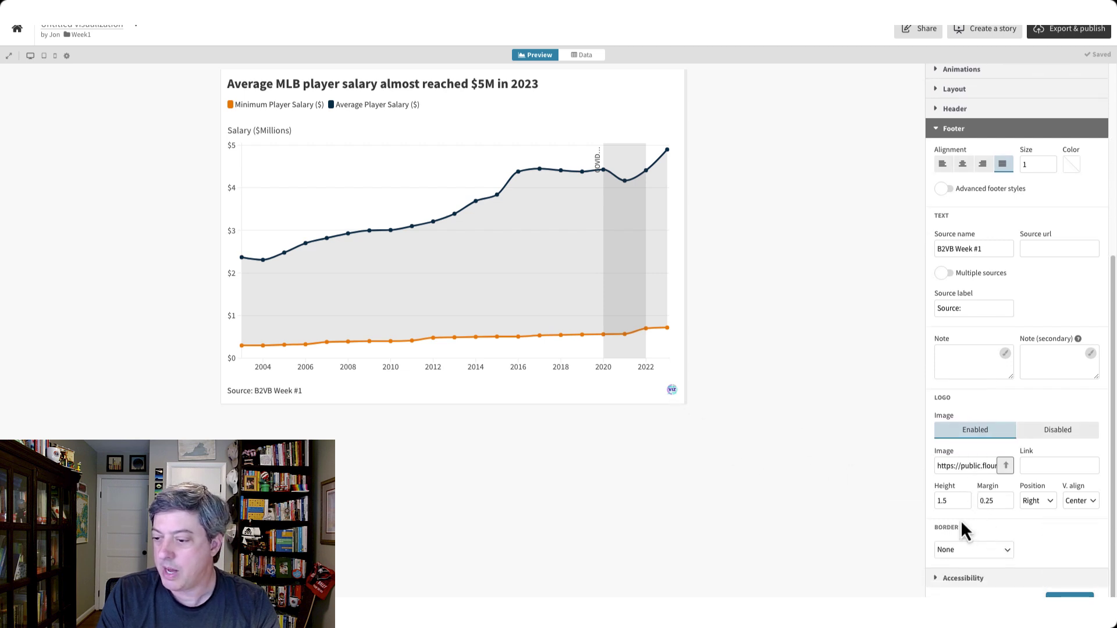
pyautogui.click(948, 500)
pyautogui.write('5')
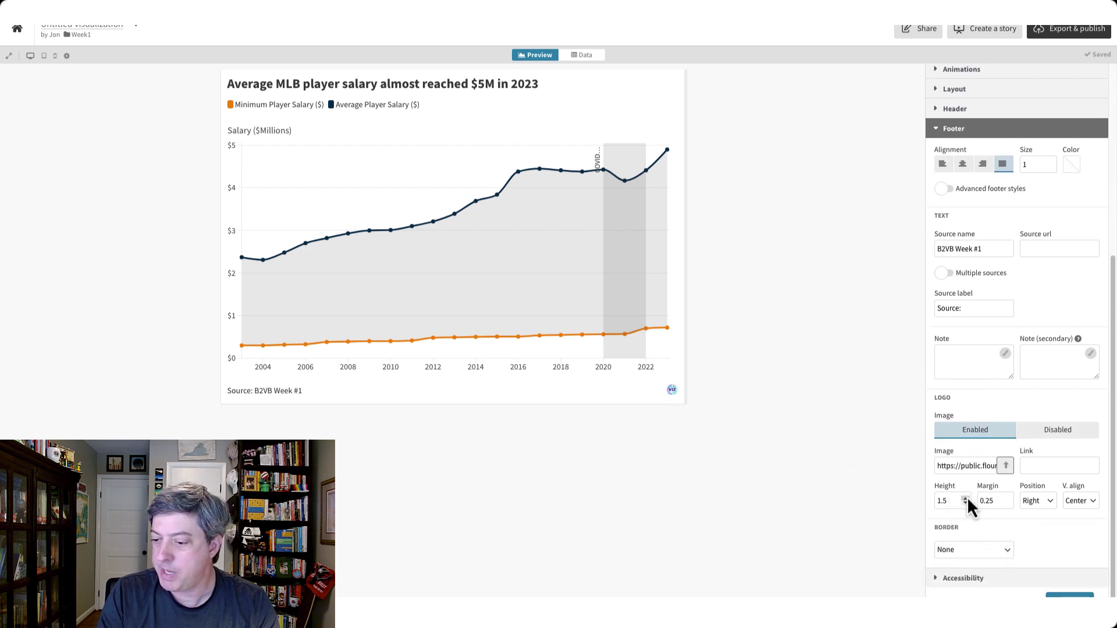
pyautogui.click(965, 498)
pyautogui.click(966, 499)
pyautogui.click(966, 498)
pyautogui.click(965, 498)
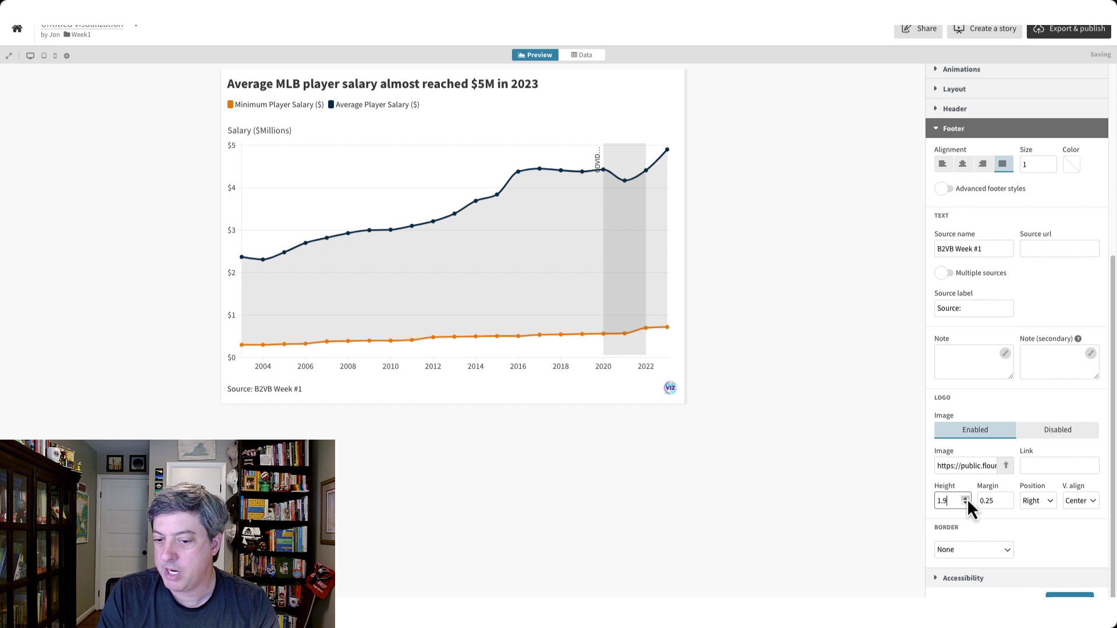
pyautogui.click(966, 498)
pyautogui.click(965, 498)
pyautogui.click(965, 498)
pyautogui.click(965, 498)
pyautogui.click(966, 499)
pyautogui.click(966, 498)
pyautogui.click(965, 498)
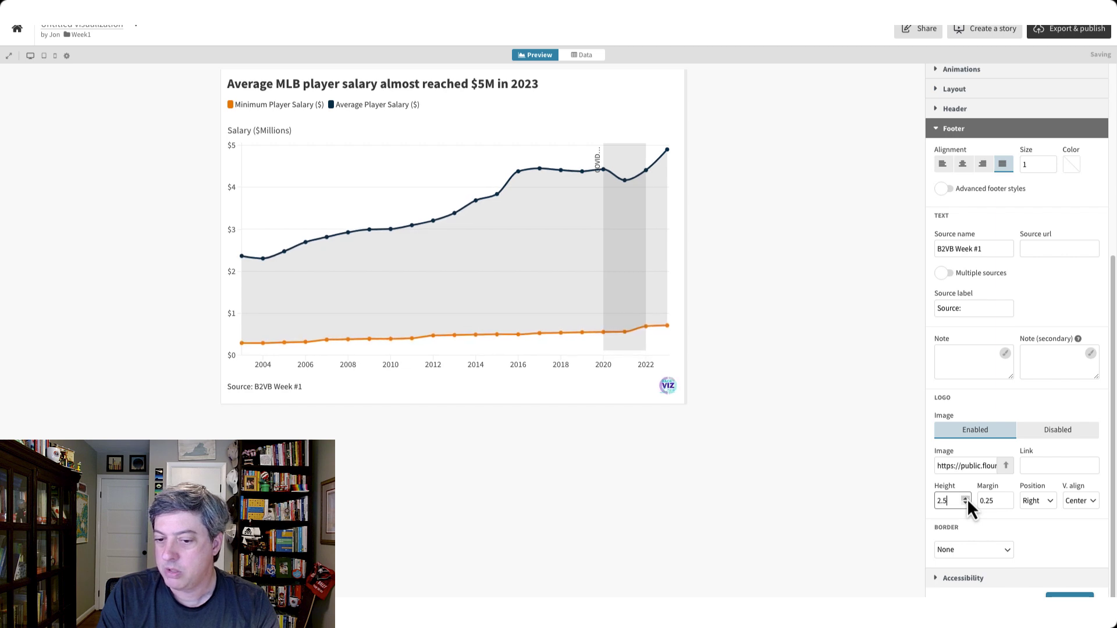
# - Increase the footer logo's height to 4
pyautogui.click(965, 498)
pyautogui.click(965, 498)
pyautogui.click(965, 498)
pyautogui.click(966, 499)
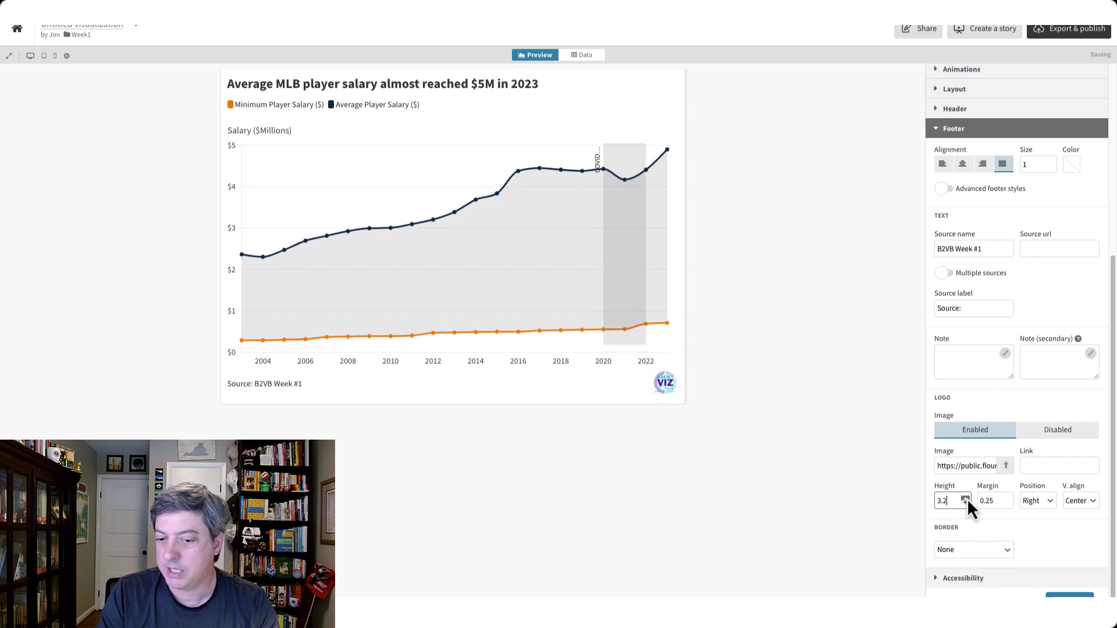
pyautogui.click(965, 498)
pyautogui.click(965, 498)
pyautogui.click(965, 498)
pyautogui.click(965, 498)
pyautogui.click(965, 498)
pyautogui.click(966, 498)
pyautogui.click(965, 498)
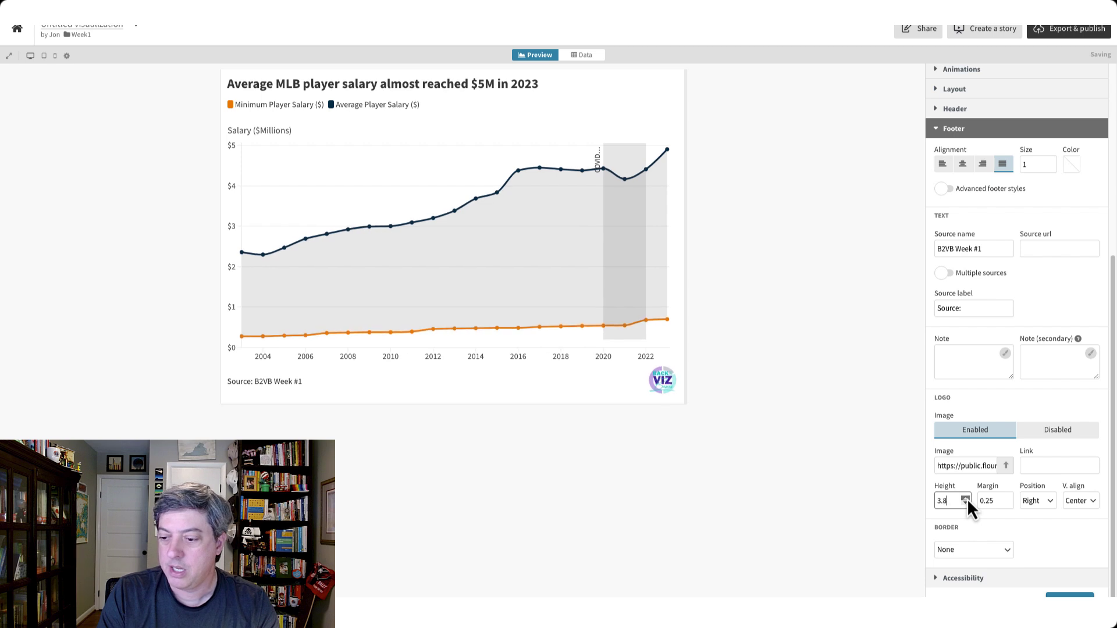
pyautogui.click(966, 498)
pyautogui.click(965, 498)
pyautogui.click(966, 498)
pyautogui.click(965, 498)
pyautogui.click(966, 498)
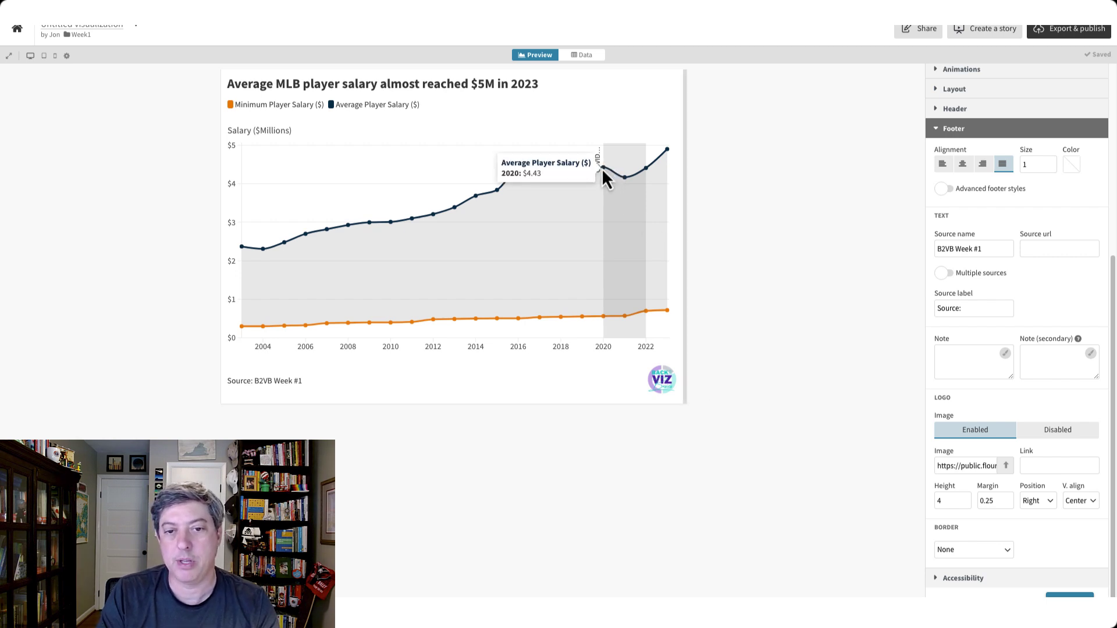
# - Preview the chart's popups with the default Custom content and restore the Auto popup content
pyautogui.moveTo(506, 181)
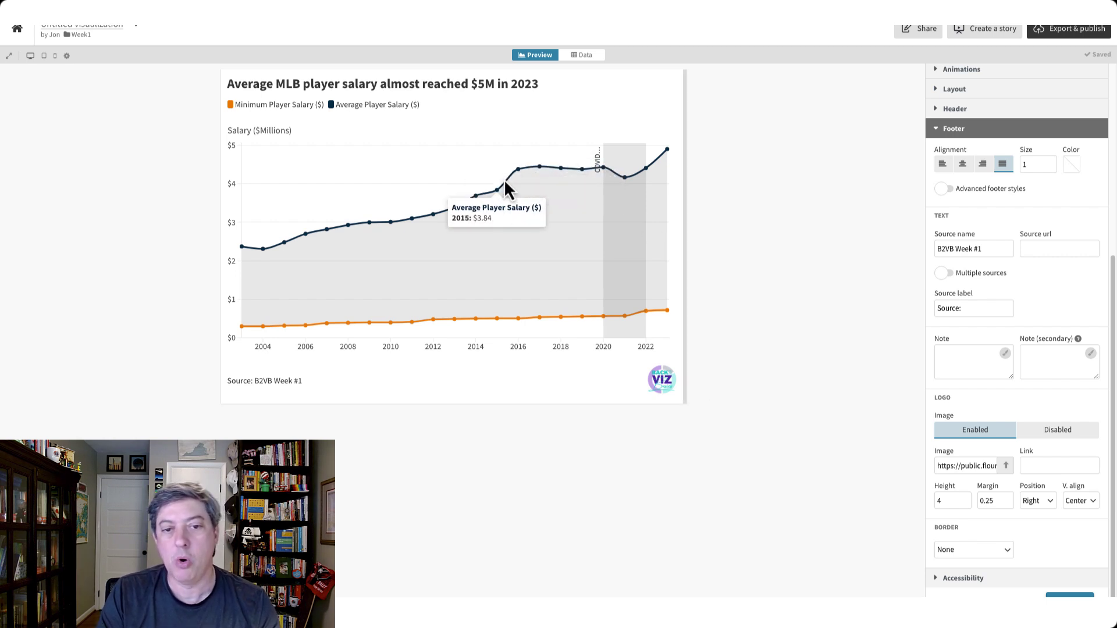
pyautogui.click(945, 129)
pyautogui.click(954, 314)
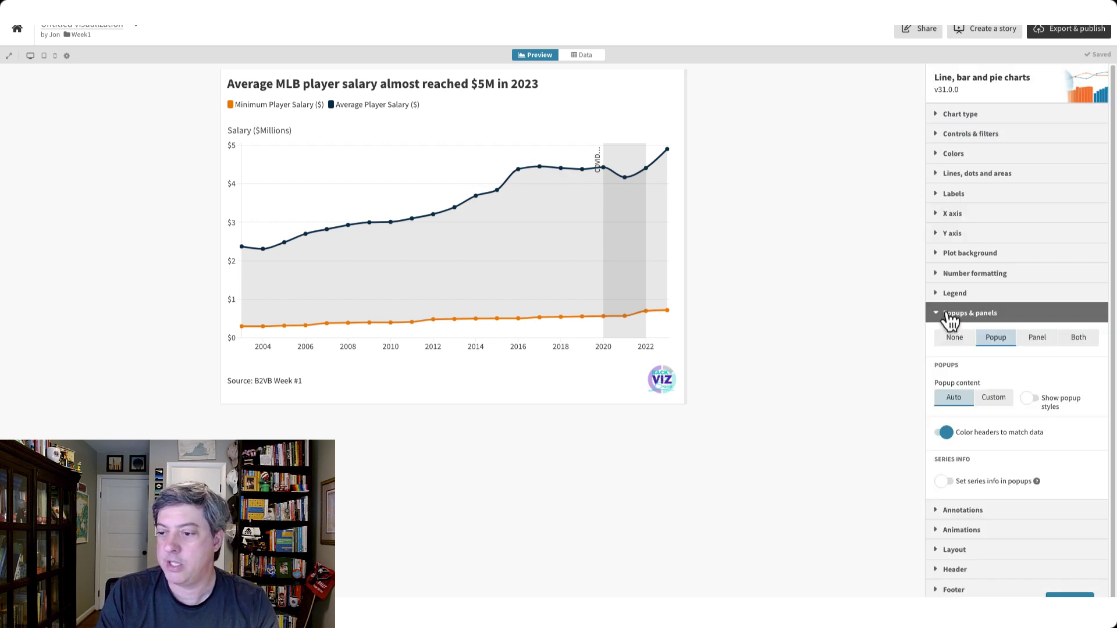
pyautogui.moveTo(515, 195)
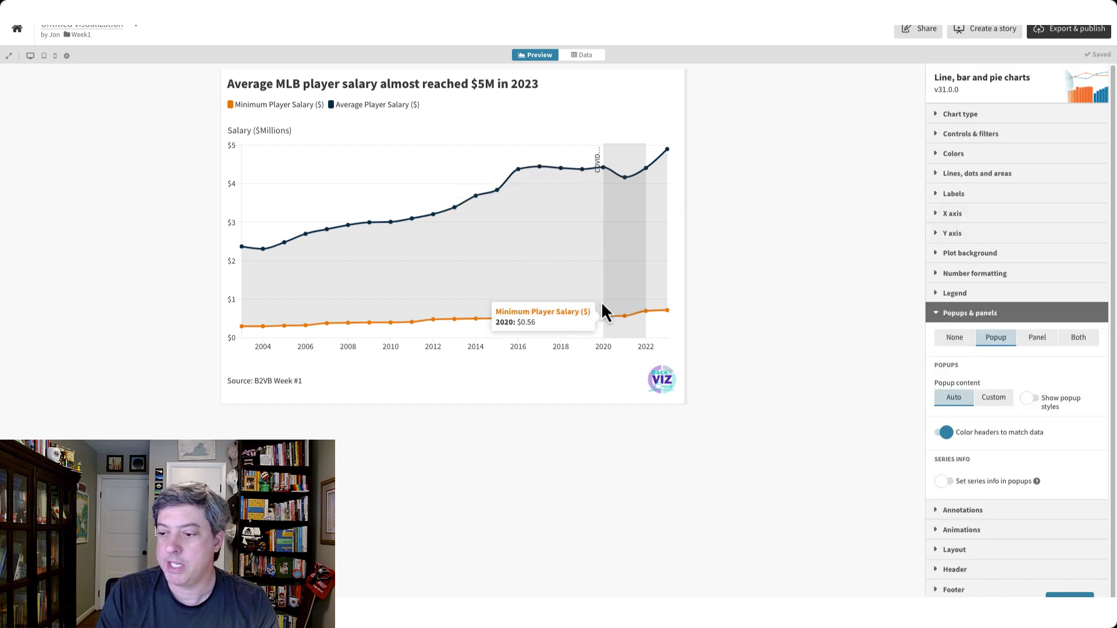
pyautogui.click(994, 399)
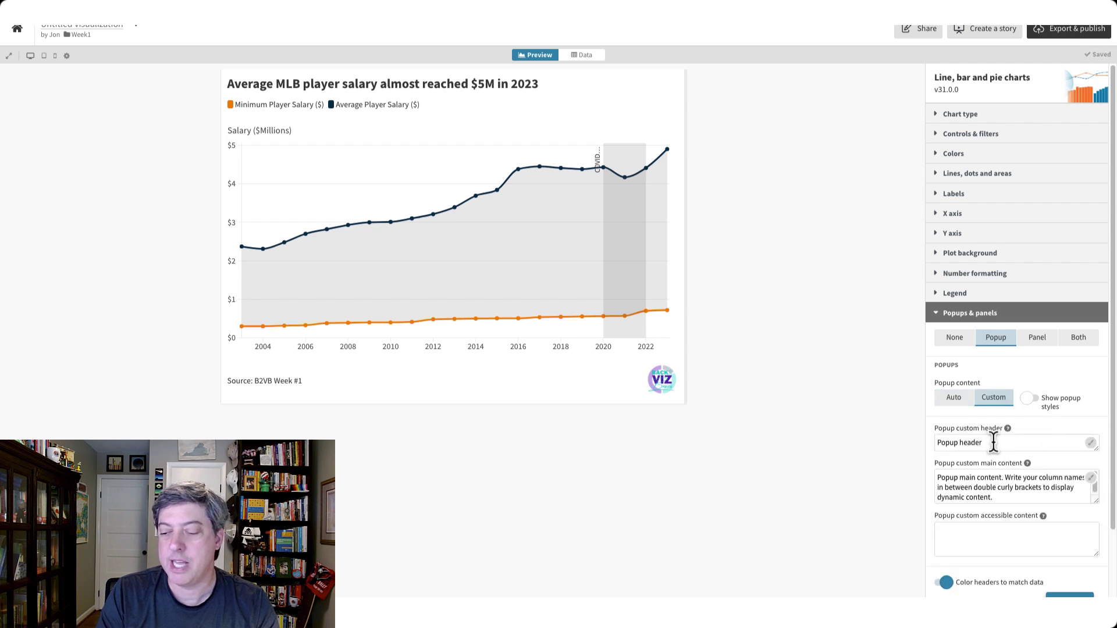
pyautogui.moveTo(581, 185)
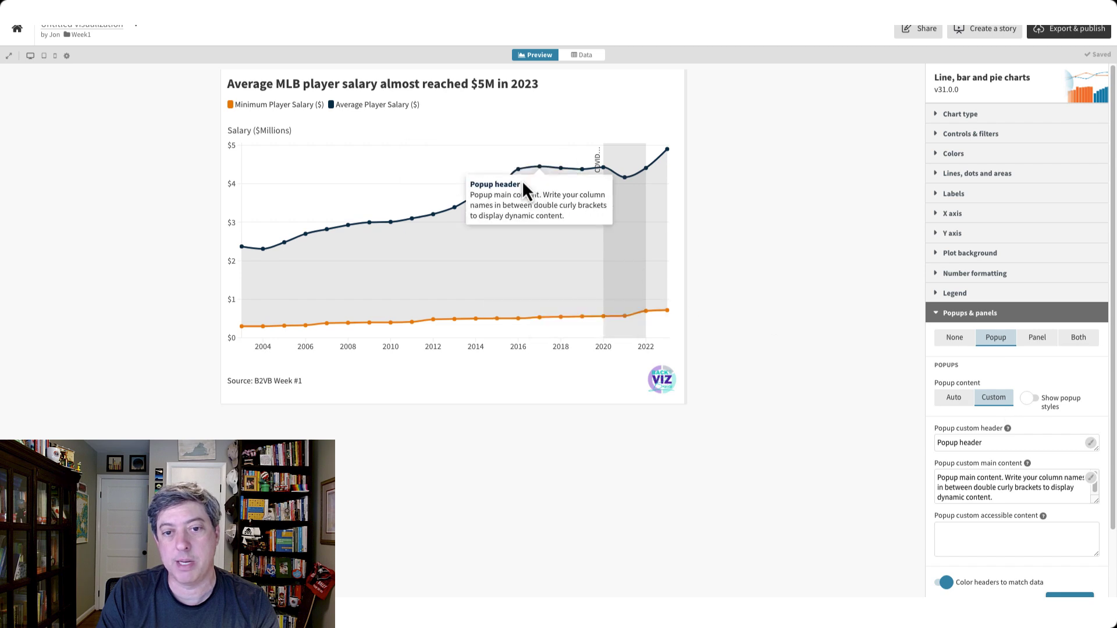
pyautogui.click(956, 399)
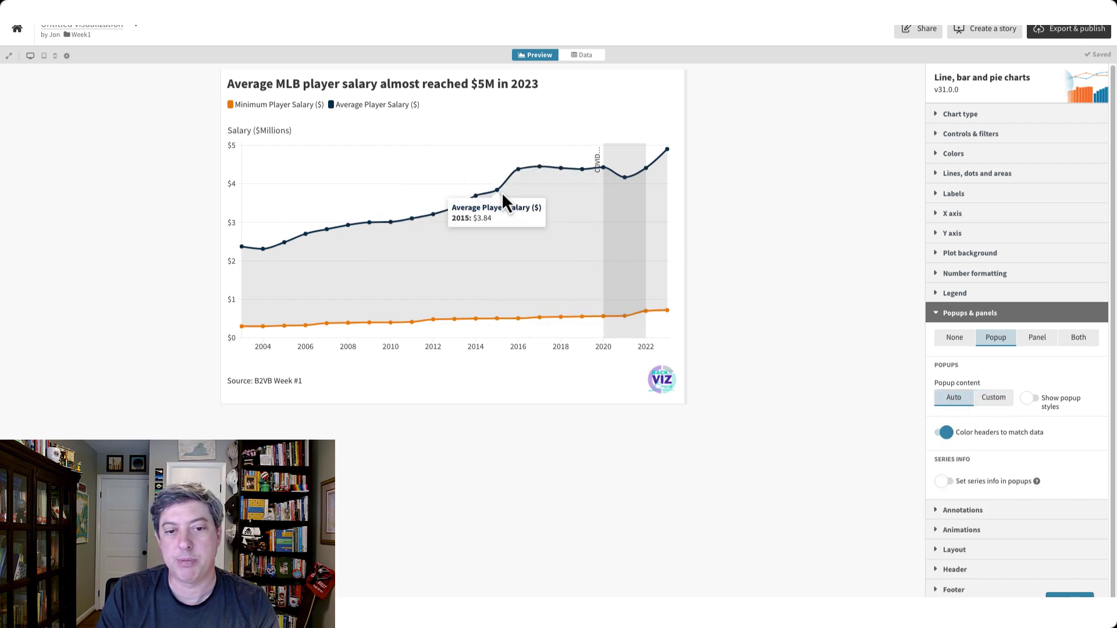
# - Try a custom popup header showing the {{Year}} value on the chart and return the popup content to Auto
pyautogui.click(994, 405)
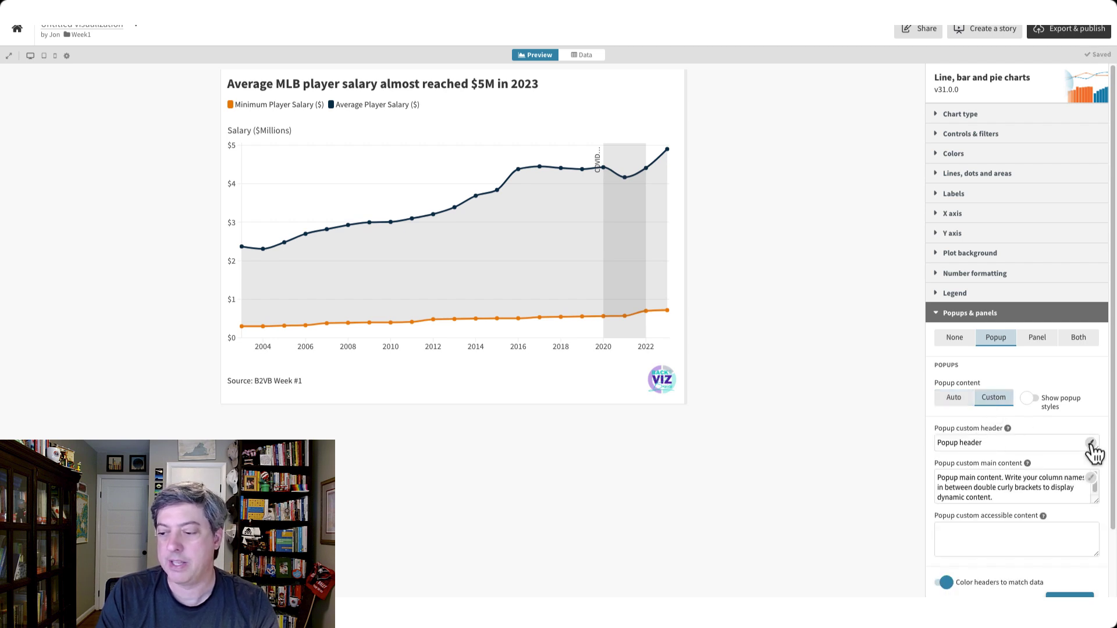
pyautogui.click(1092, 451)
pyautogui.moveTo(995, 154); pyautogui.dragTo(920, 161)
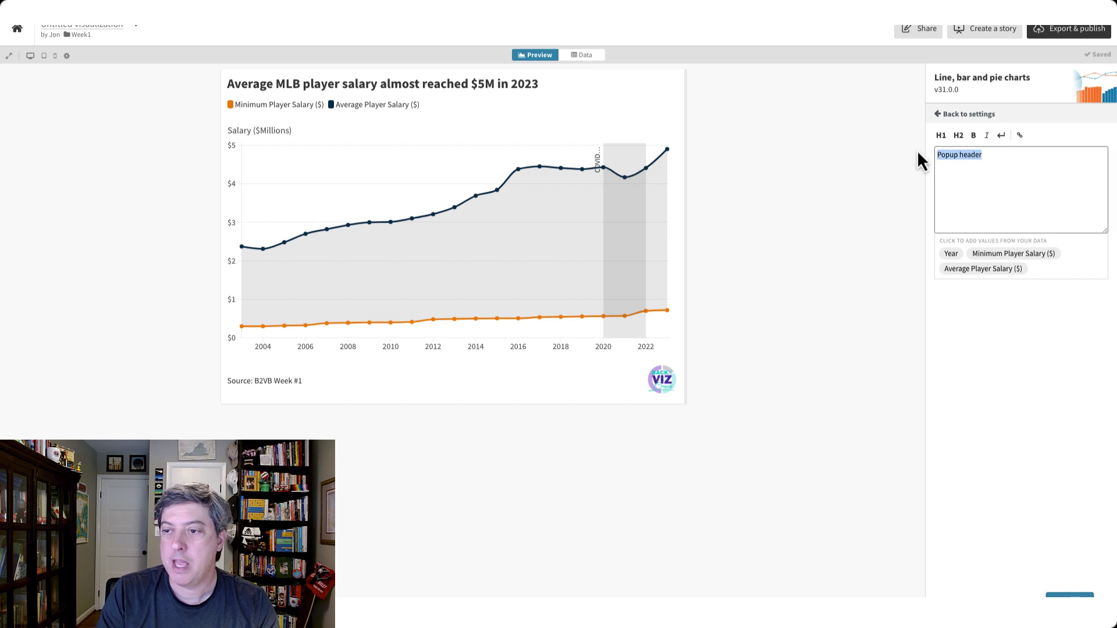
pyautogui.press('BackSpace')
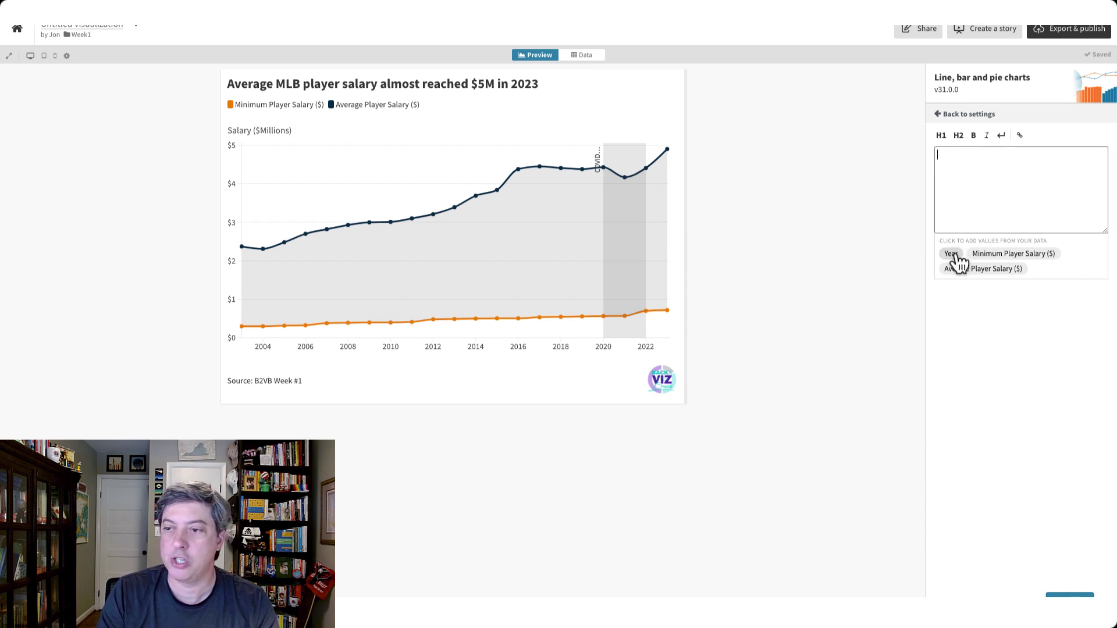
pyautogui.click(942, 114)
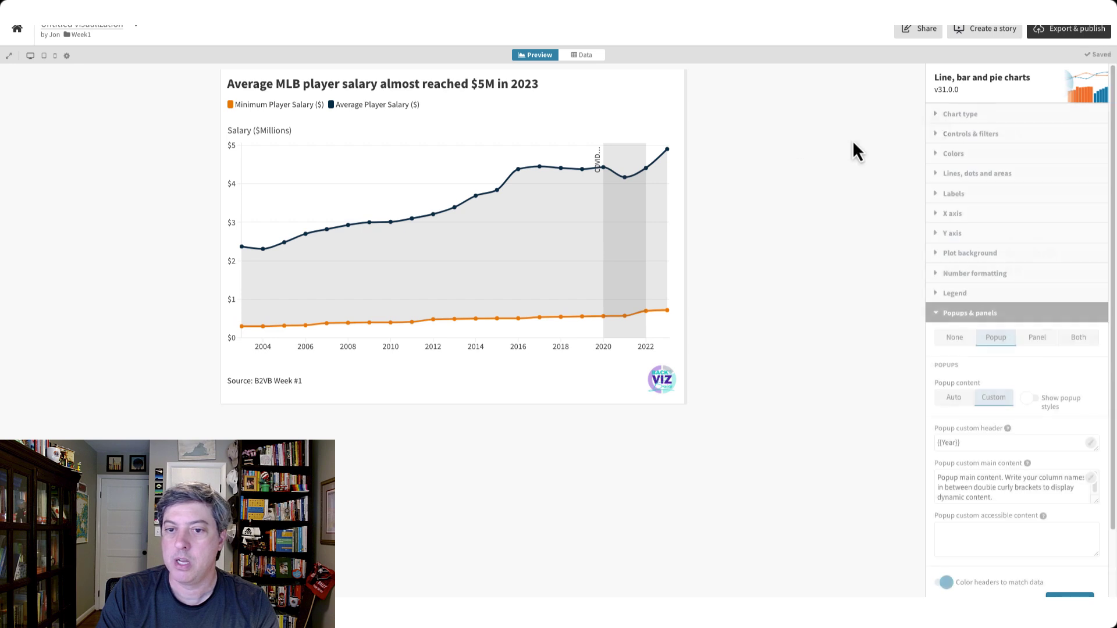
pyautogui.moveTo(639, 183)
pyautogui.moveTo(599, 171)
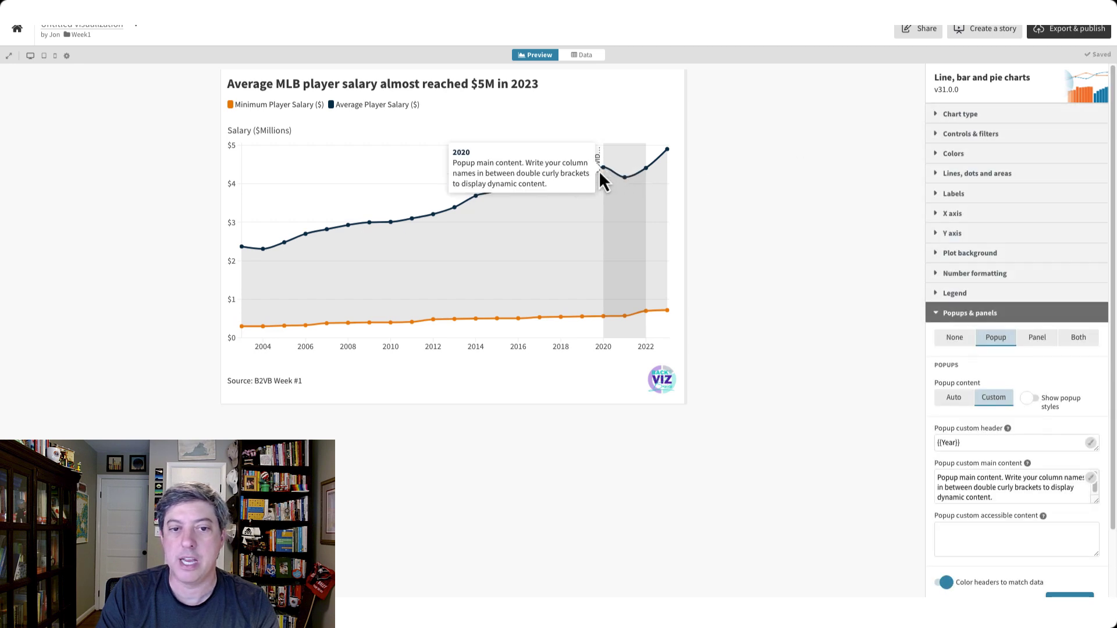
pyautogui.click(952, 399)
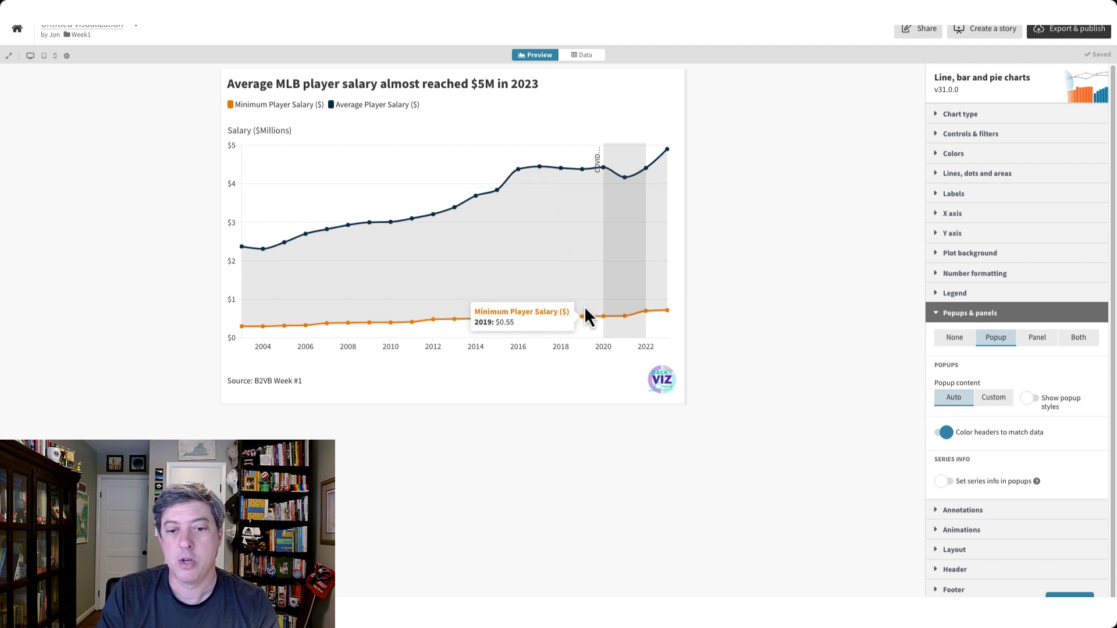
pyautogui.moveTo(553, 312)
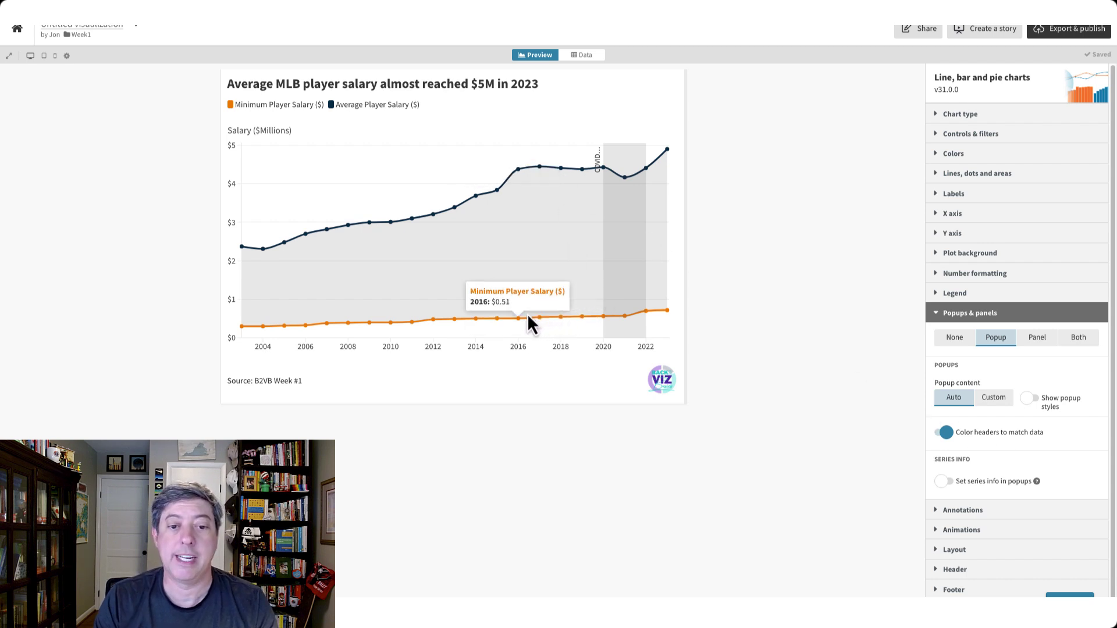